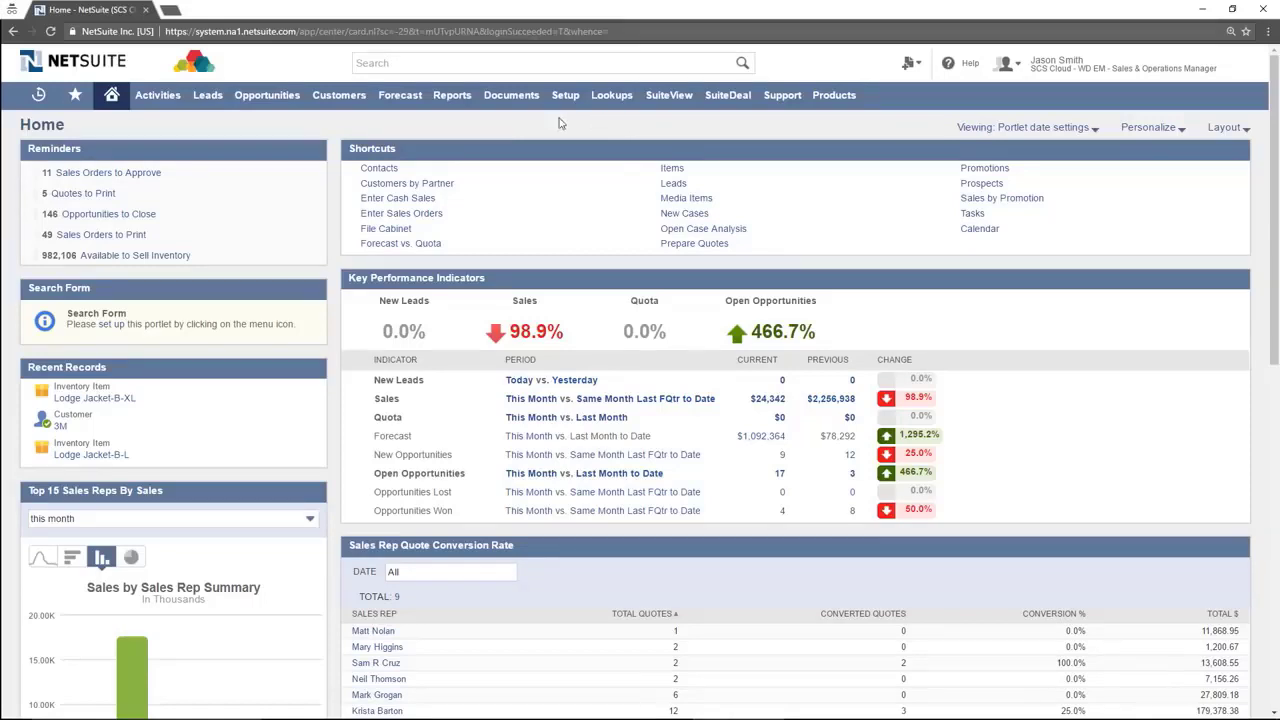
- Open the AB&I Holdings customer record from the Customers list
{"action": "mouse_move", "coordinate": [358, 100]}
{"action": "mouse_move", "coordinate": [360, 146]}
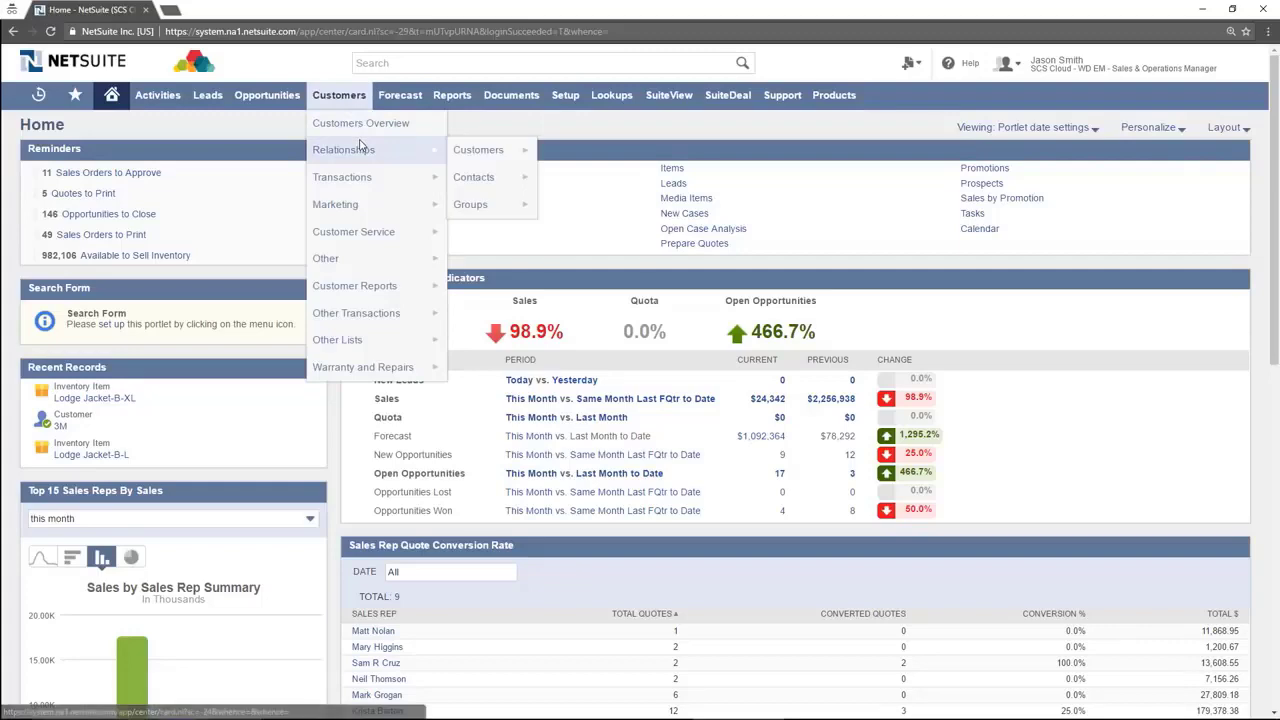
{"action": "left_click", "coordinate": [480, 149]}
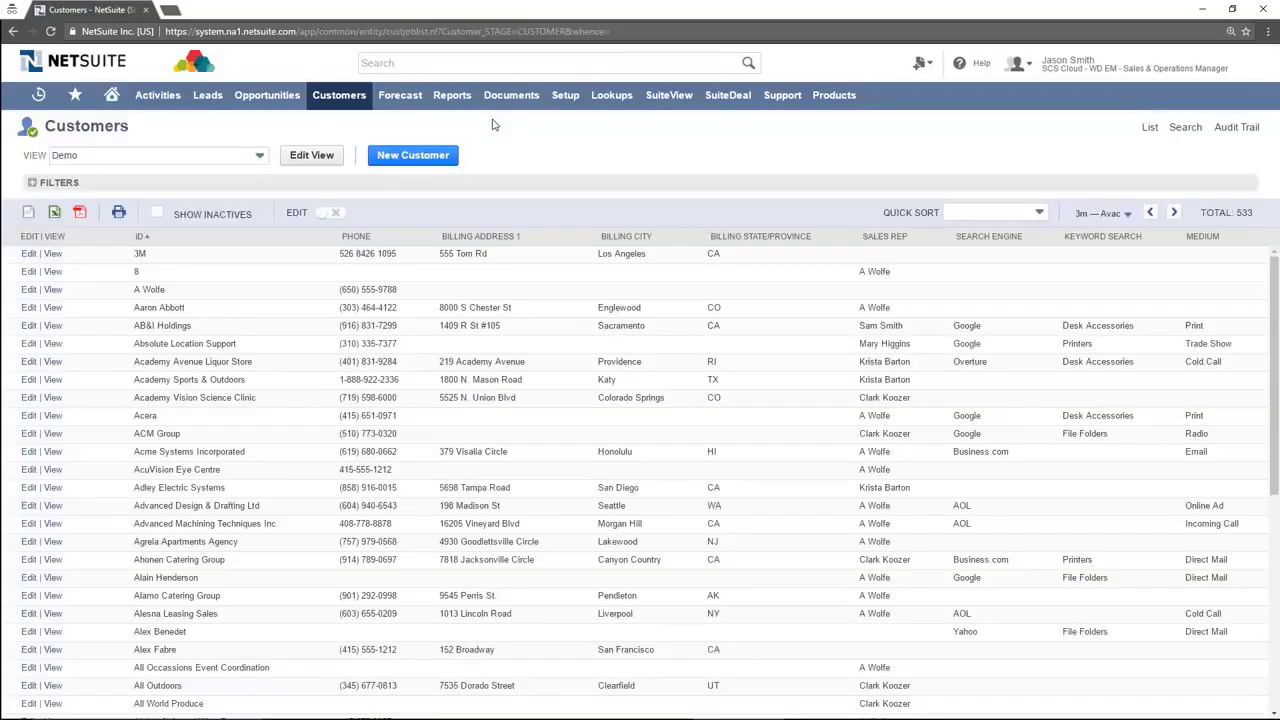
{"action": "left_click", "coordinate": [55, 325]}
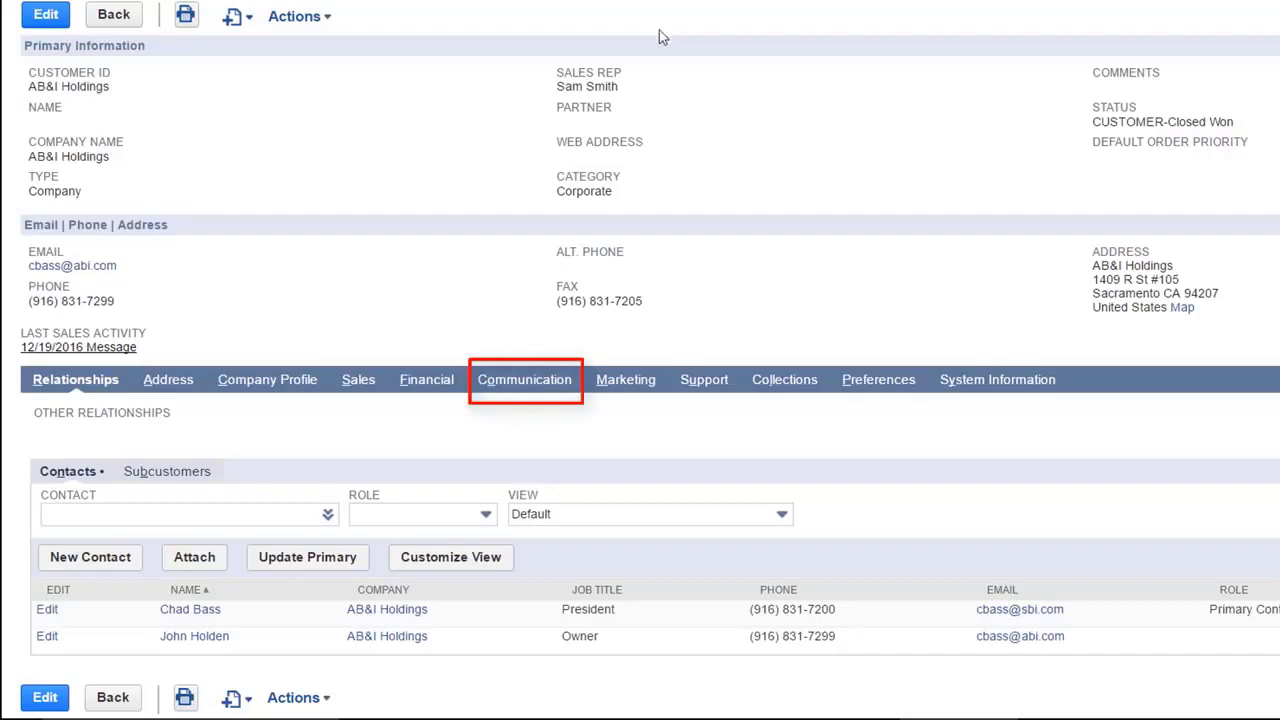
- Show AB&I Holdings' Communication tab and scroll down to its four remaining emails
{"action": "left_click", "coordinate": [537, 379]}
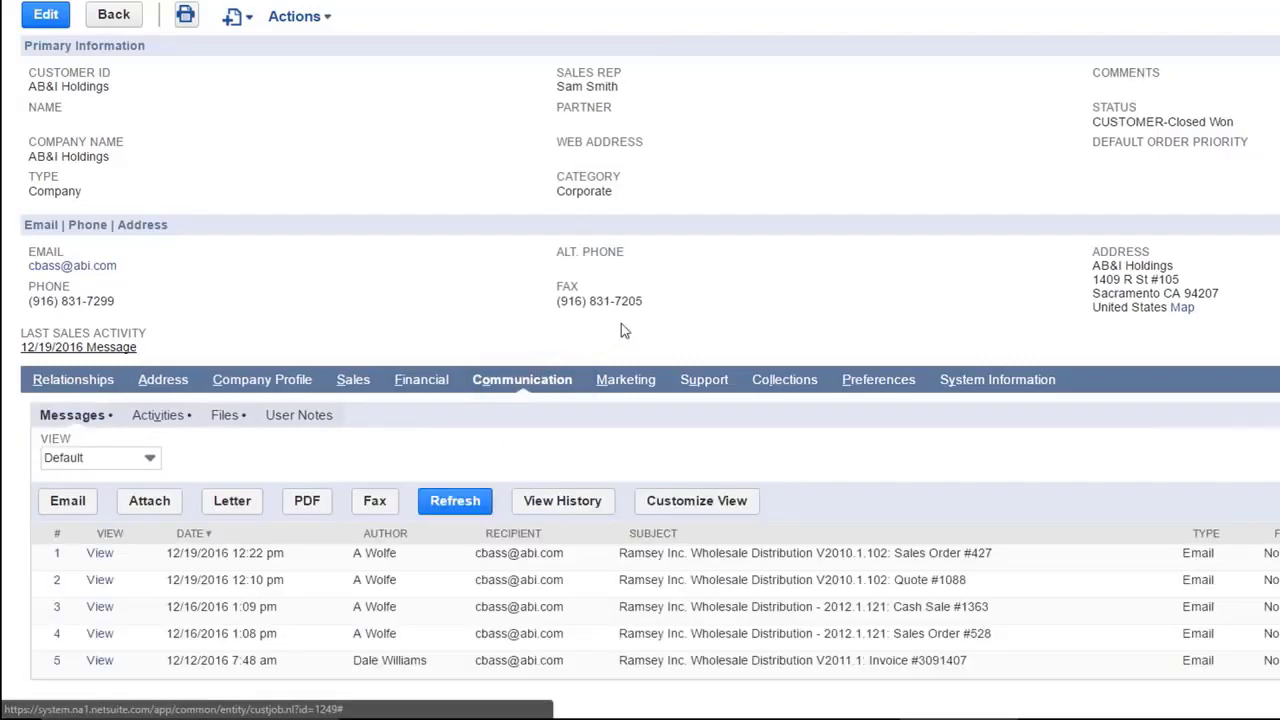
{"action": "scroll", "coordinate": [640, 400], "scroll_direction": "down", "scroll_amount": 1}
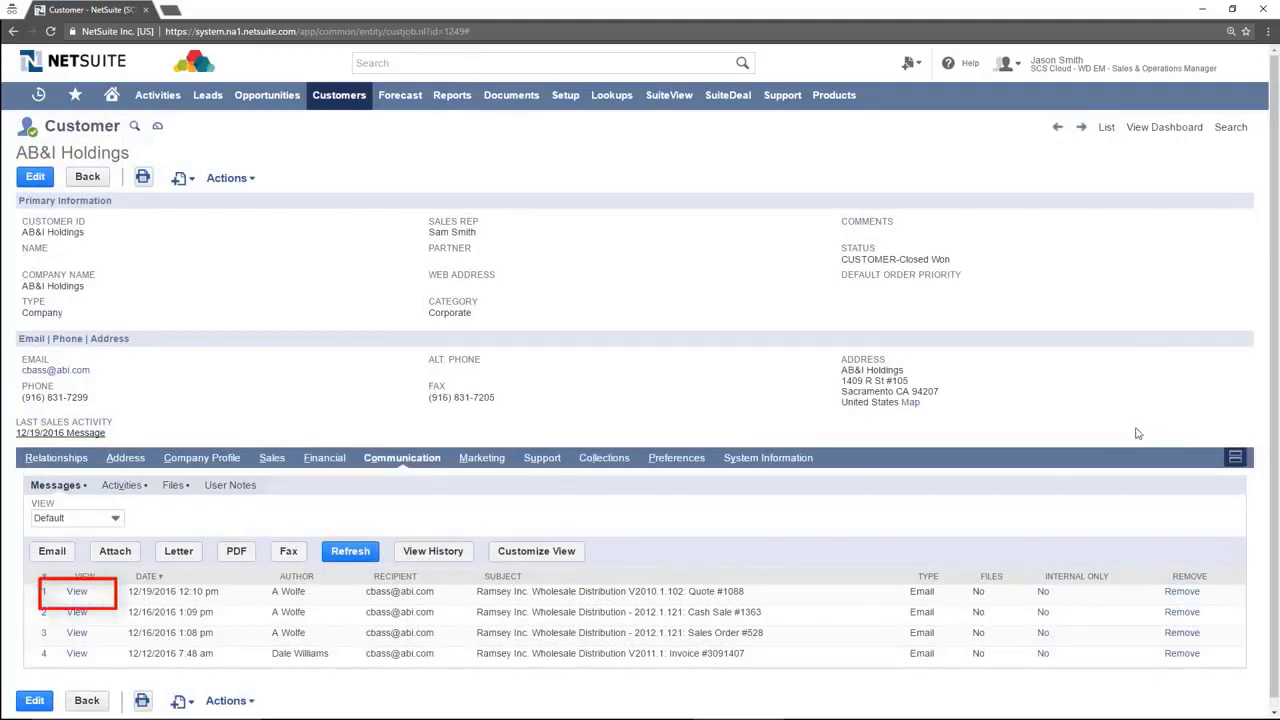
- Open the Quote #1088 message from AB&I Holdings' Messages list
{"action": "left_click", "coordinate": [77, 591]}
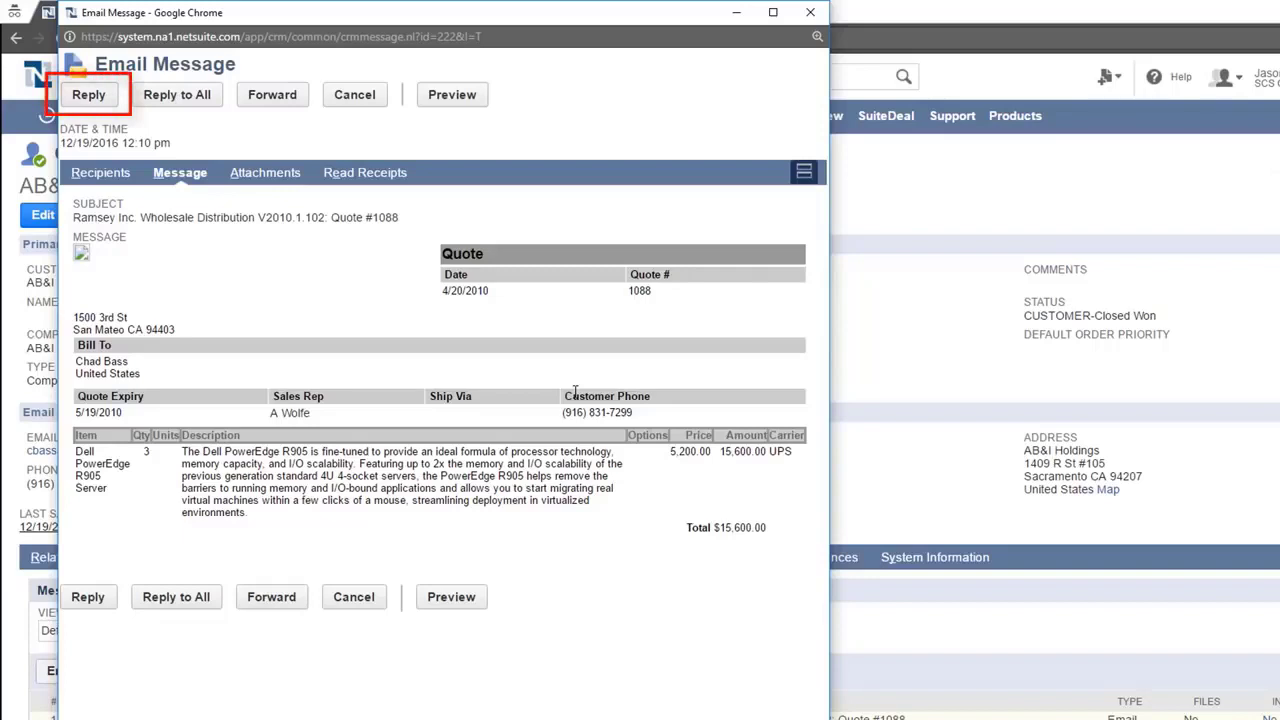
- Reply to the Quote #1088 email with the body 'The information you Requested'
{"action": "left_click", "coordinate": [84, 104]}
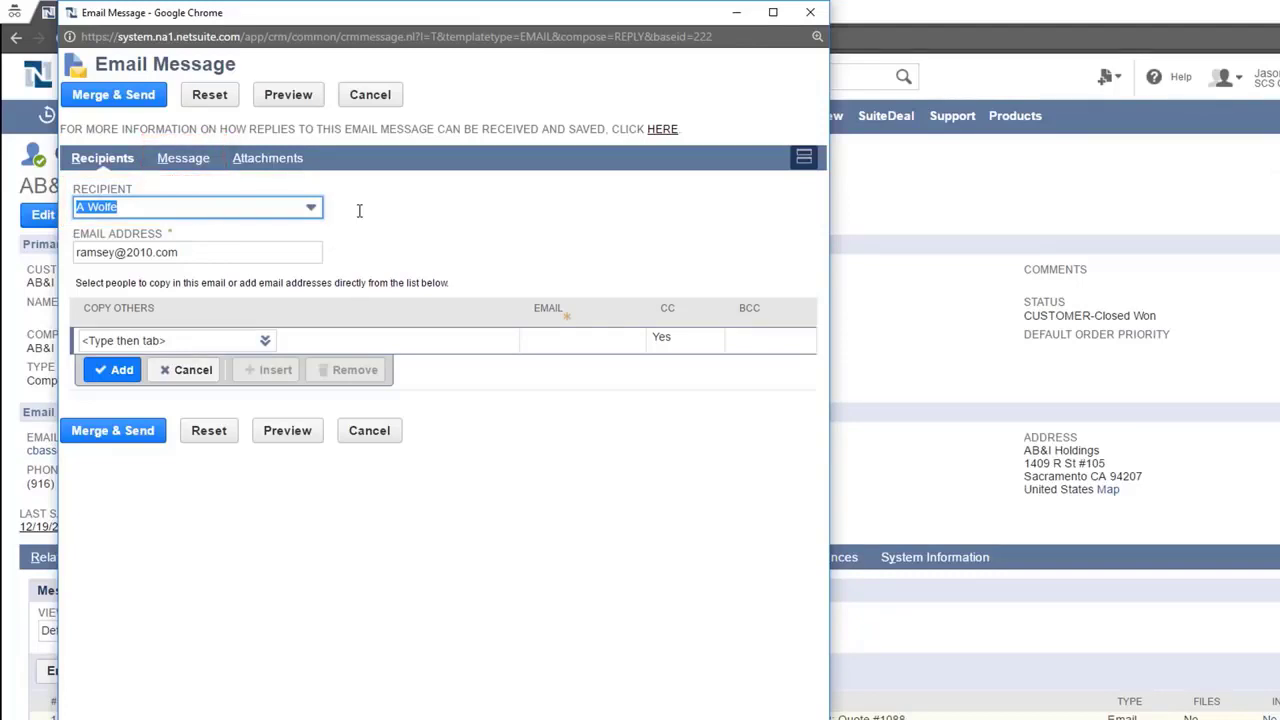
{"action": "left_click", "coordinate": [200, 162]}
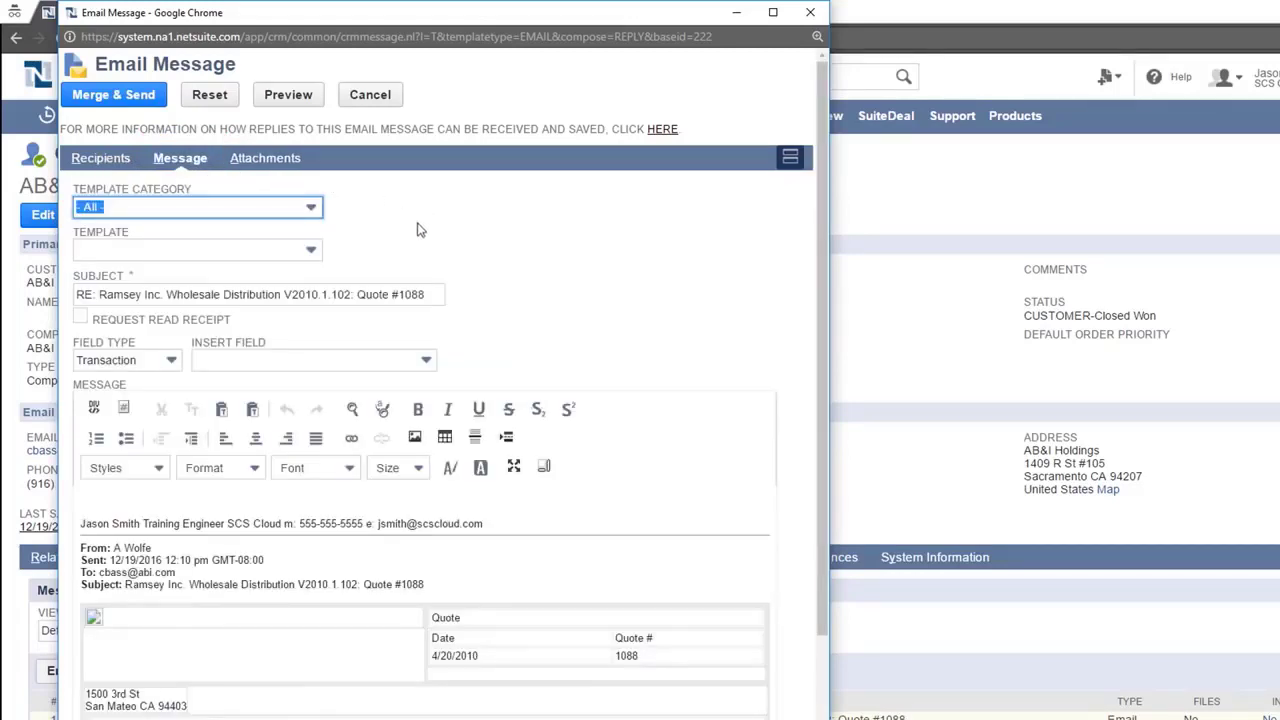
{"action": "left_click", "coordinate": [110, 500]}
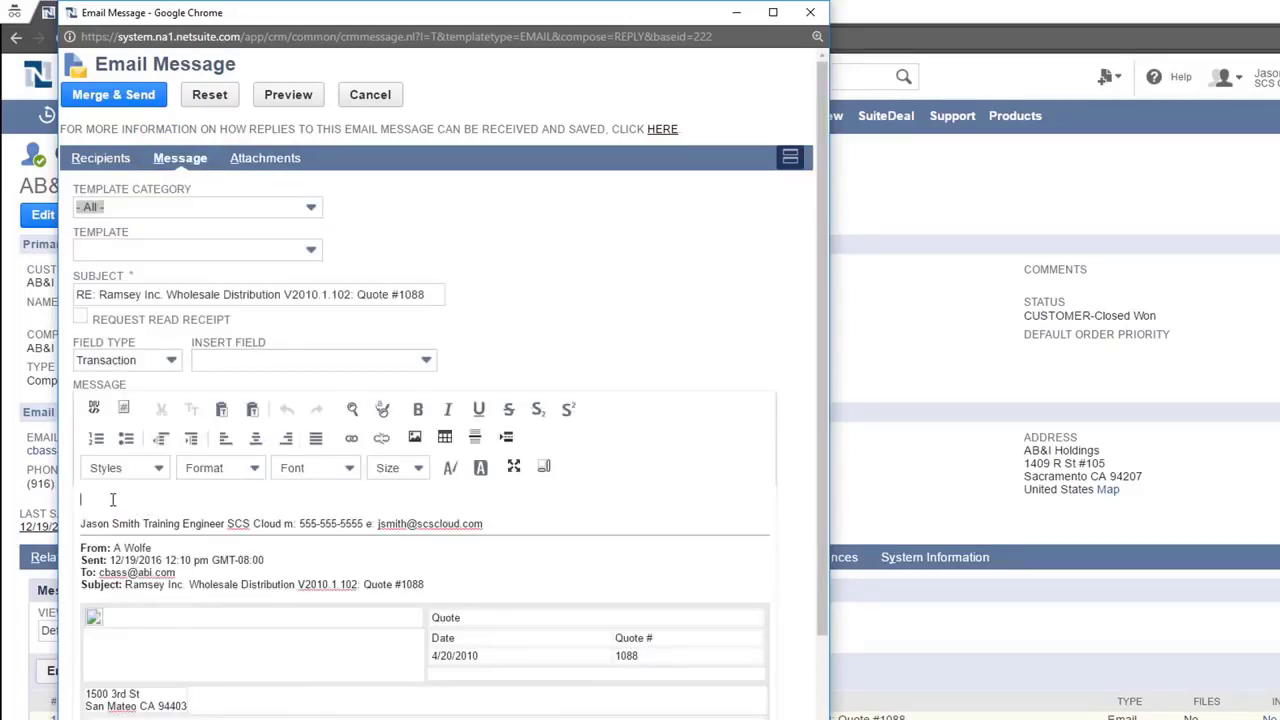
{"action": "type", "text": "The information you Requested"}
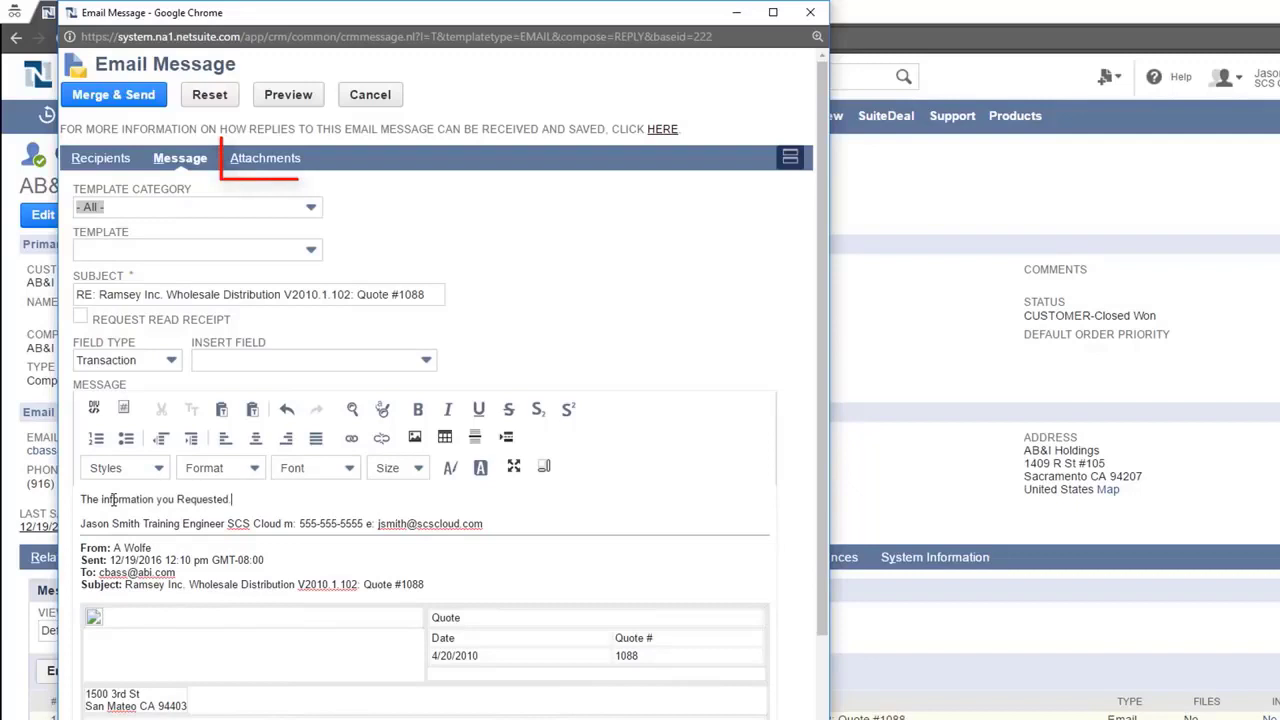
{"action": "left_click", "coordinate": [265, 158]}
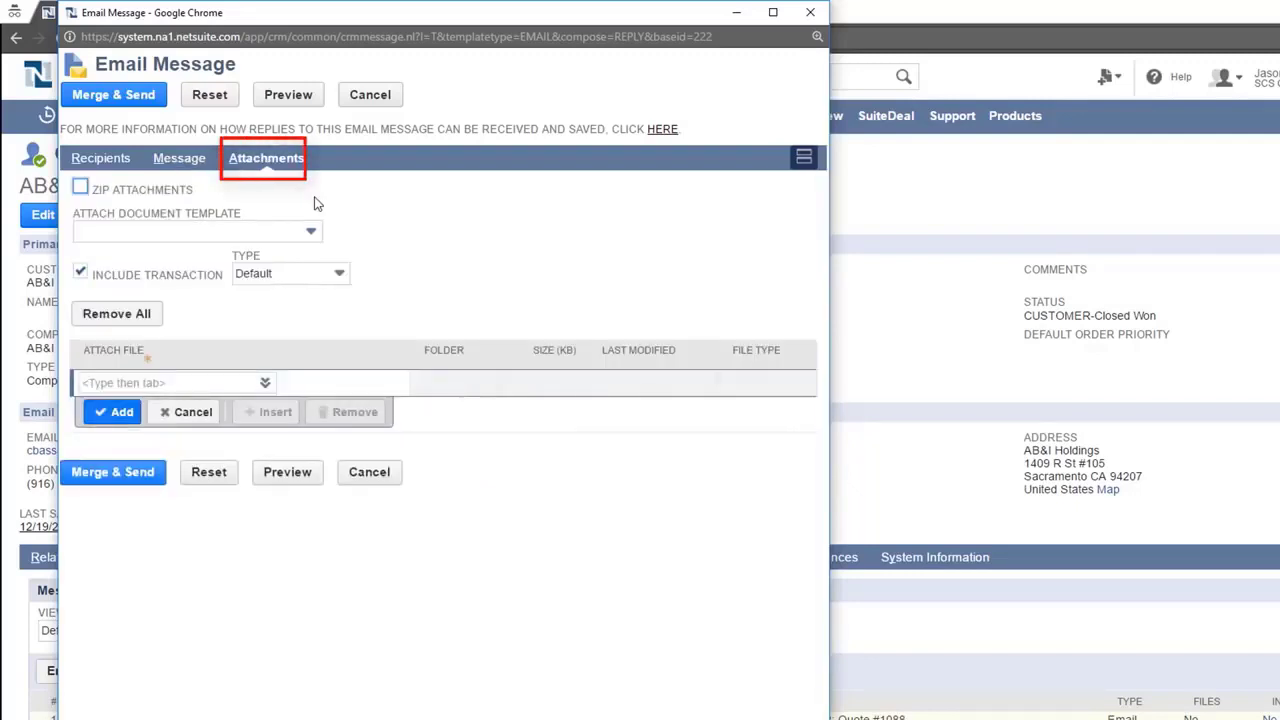
- Upload Information.txt from the computer as the reply's attached file
{"action": "left_click", "coordinate": [311, 231]}
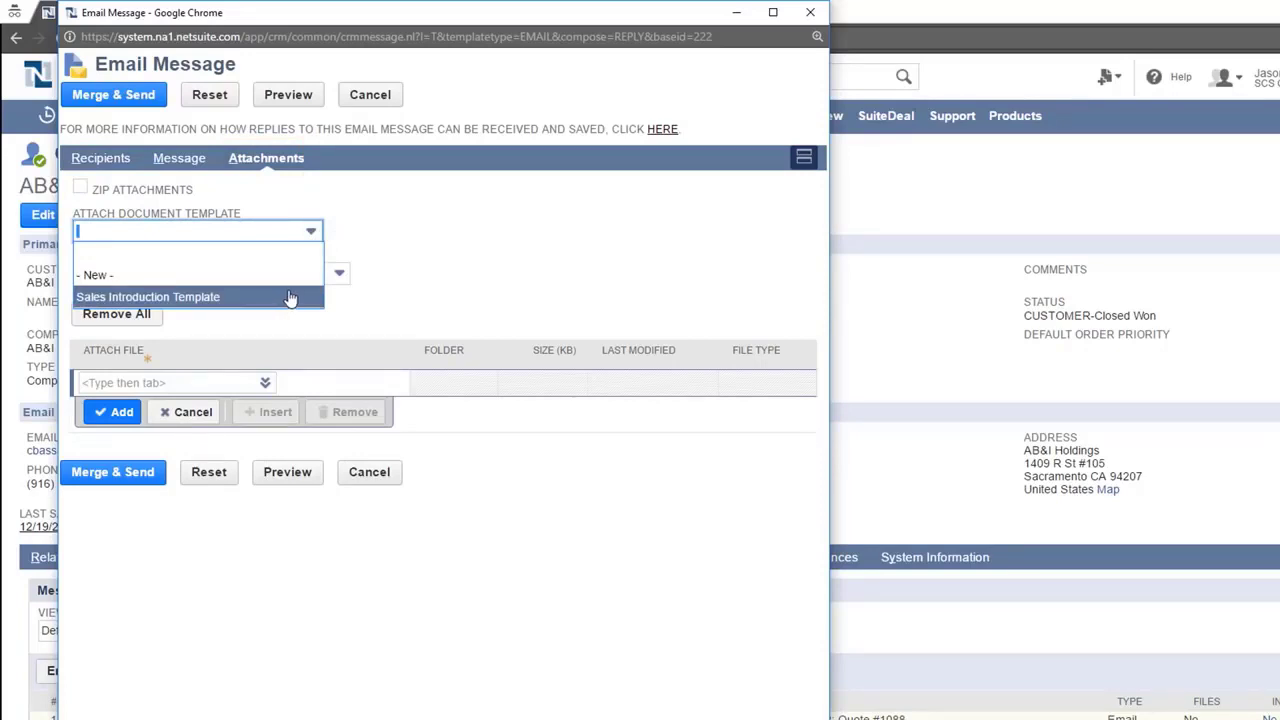
{"action": "left_click", "coordinate": [418, 262]}
{"action": "mouse_move", "coordinate": [302, 384]}
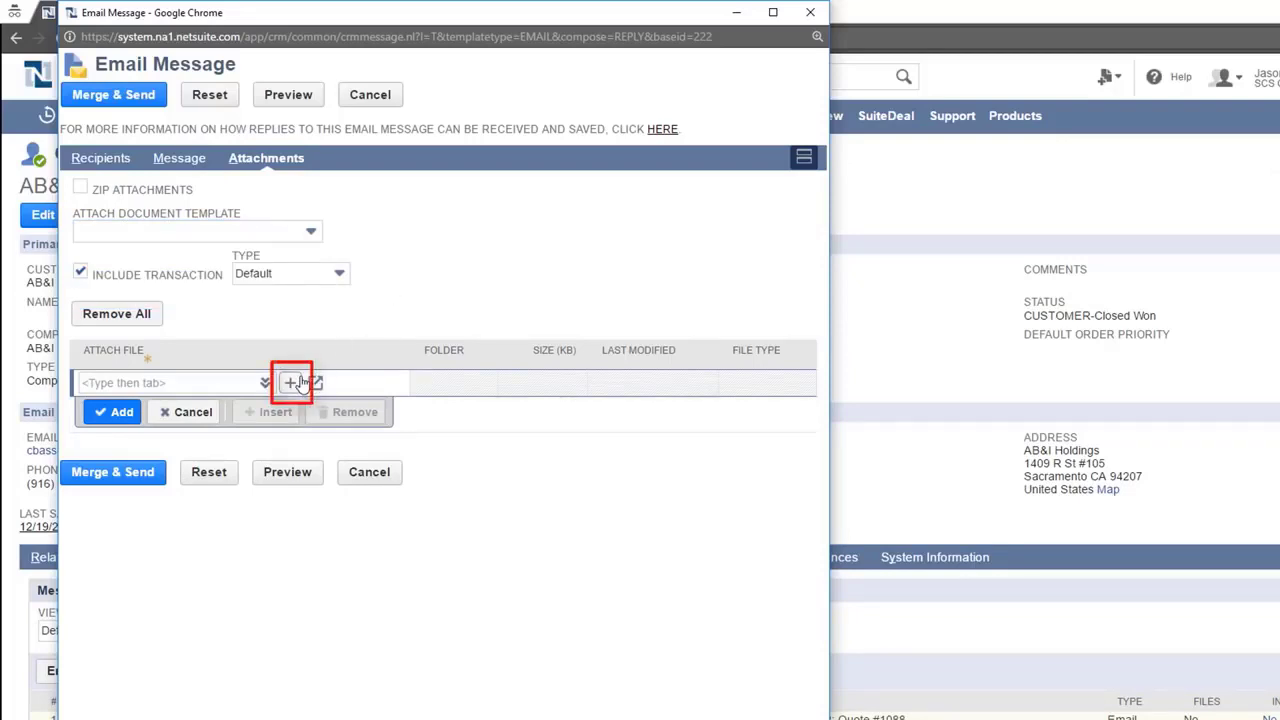
{"action": "left_click", "coordinate": [302, 384]}
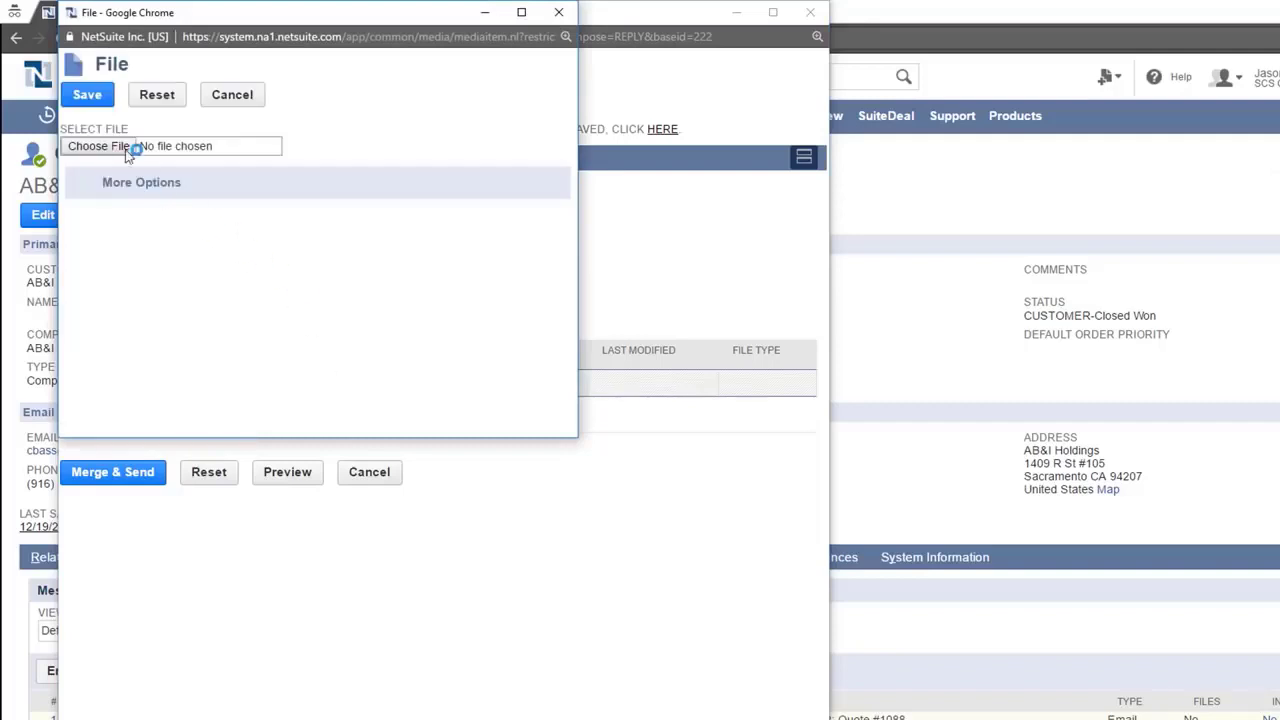
{"action": "left_click", "coordinate": [99, 146]}
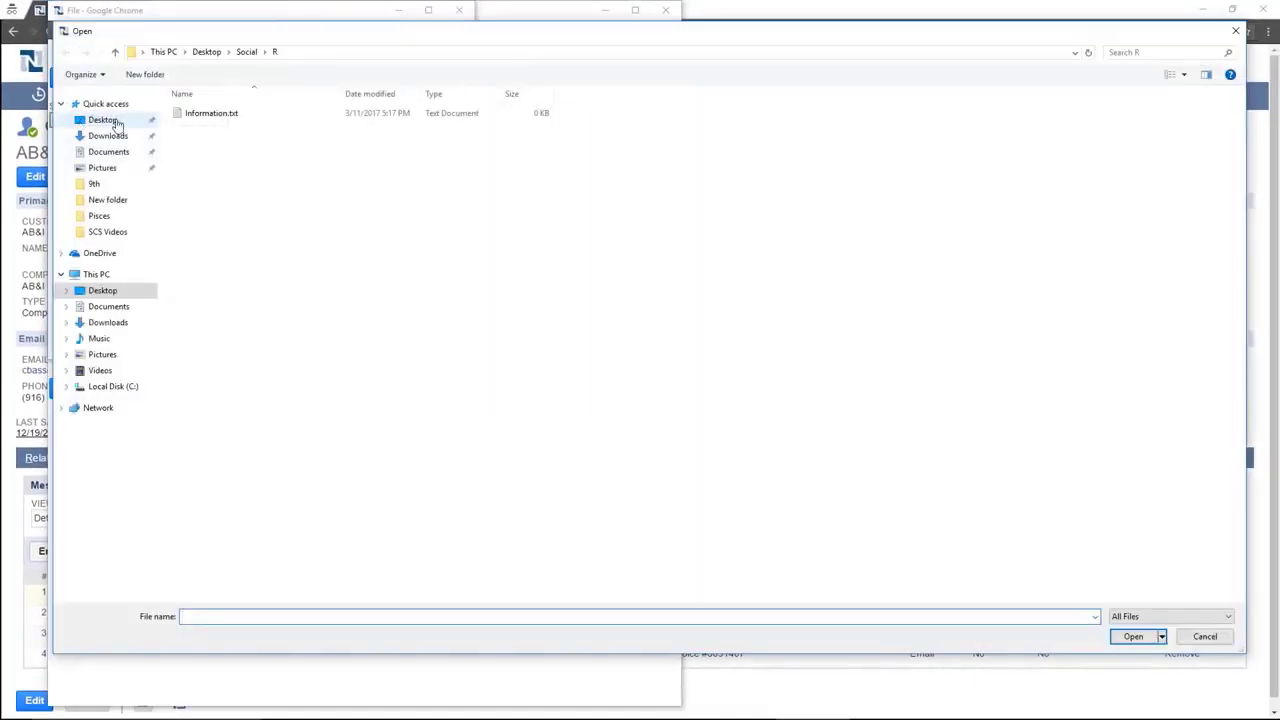
{"action": "left_click", "coordinate": [185, 116]}
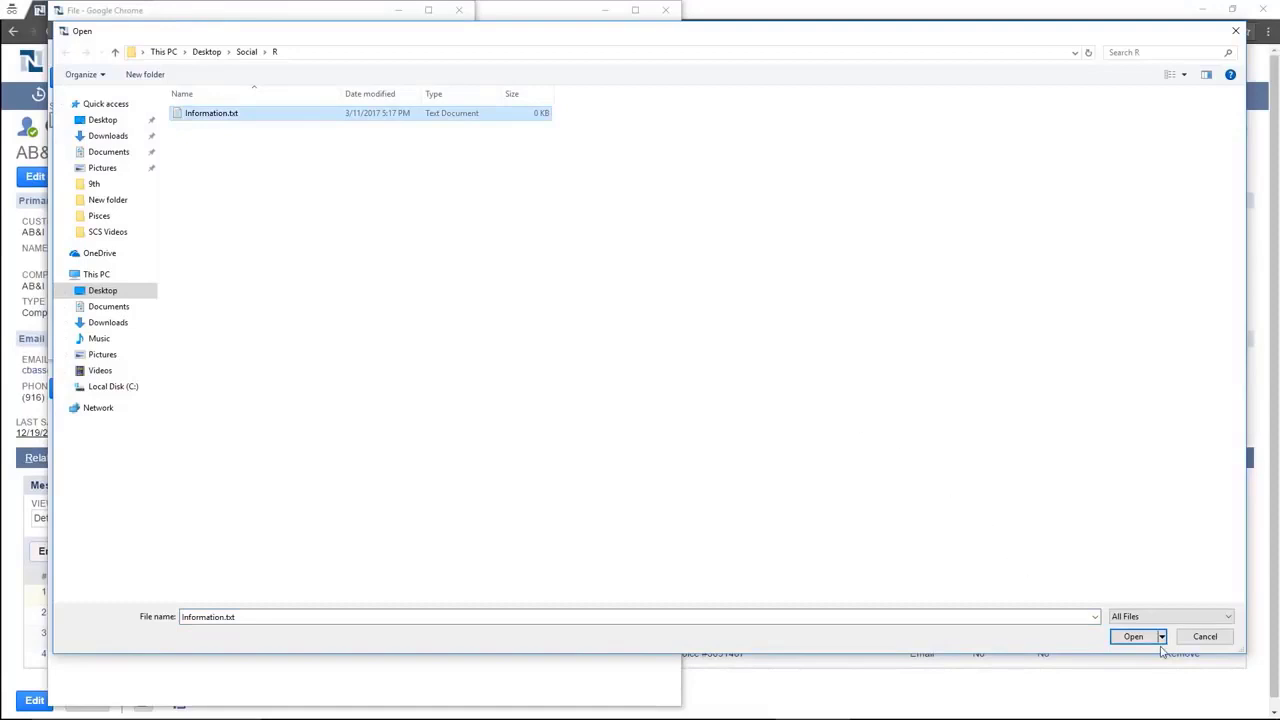
{"action": "left_click", "coordinate": [1145, 640]}
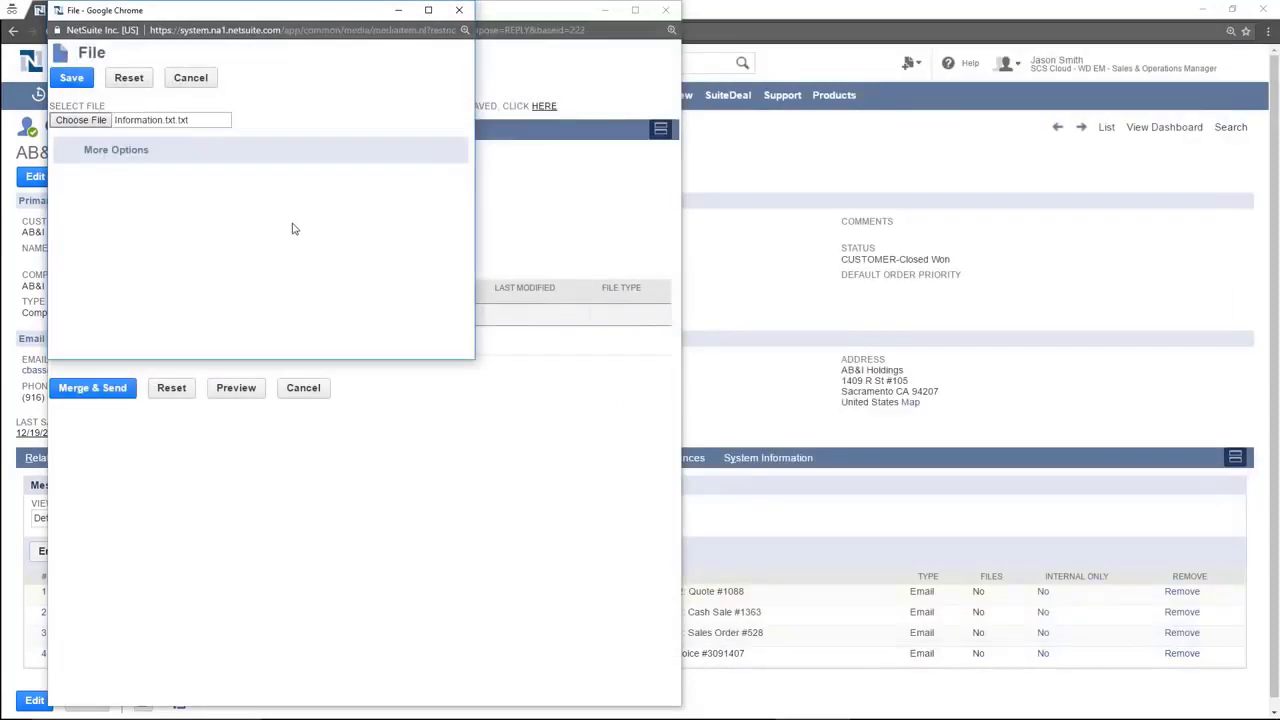
{"action": "left_click", "coordinate": [78, 80]}
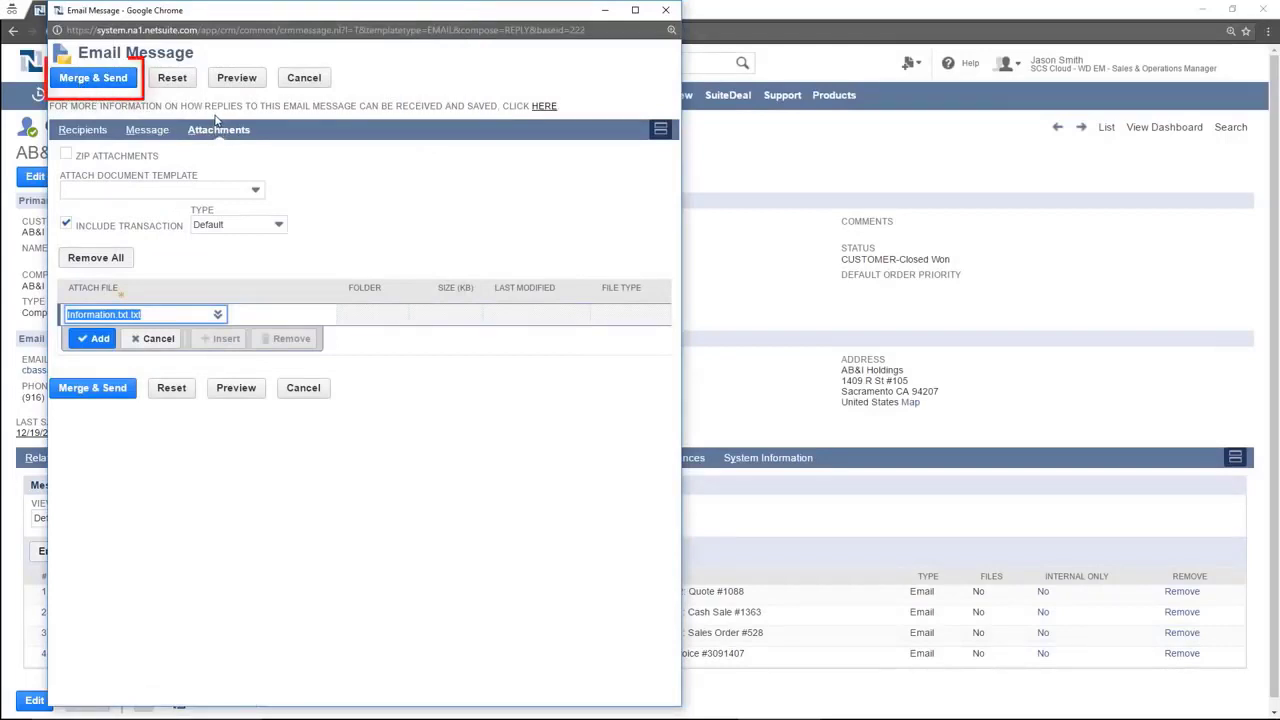
- Send the Quote #1088 reply with Information.txt.txt attached, then start a new email to AB&I Holdings
{"action": "key", "text": "Return"}
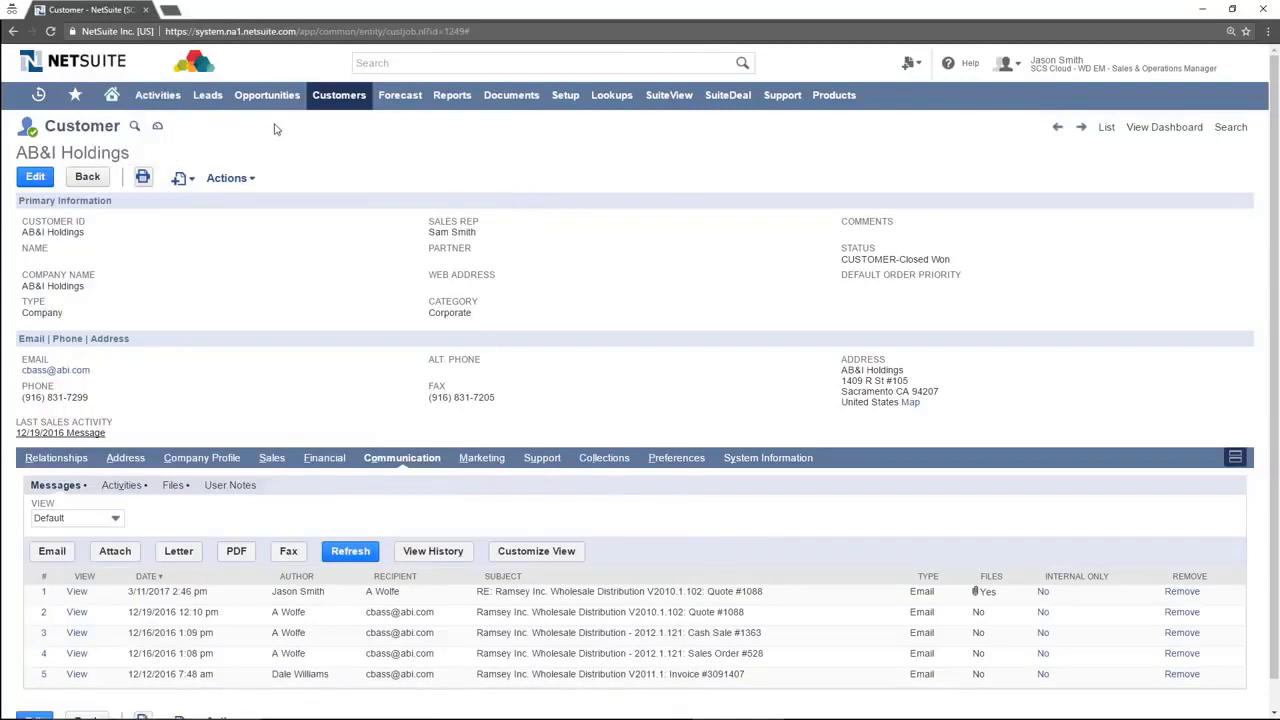
{"action": "left_click", "coordinate": [70, 550]}
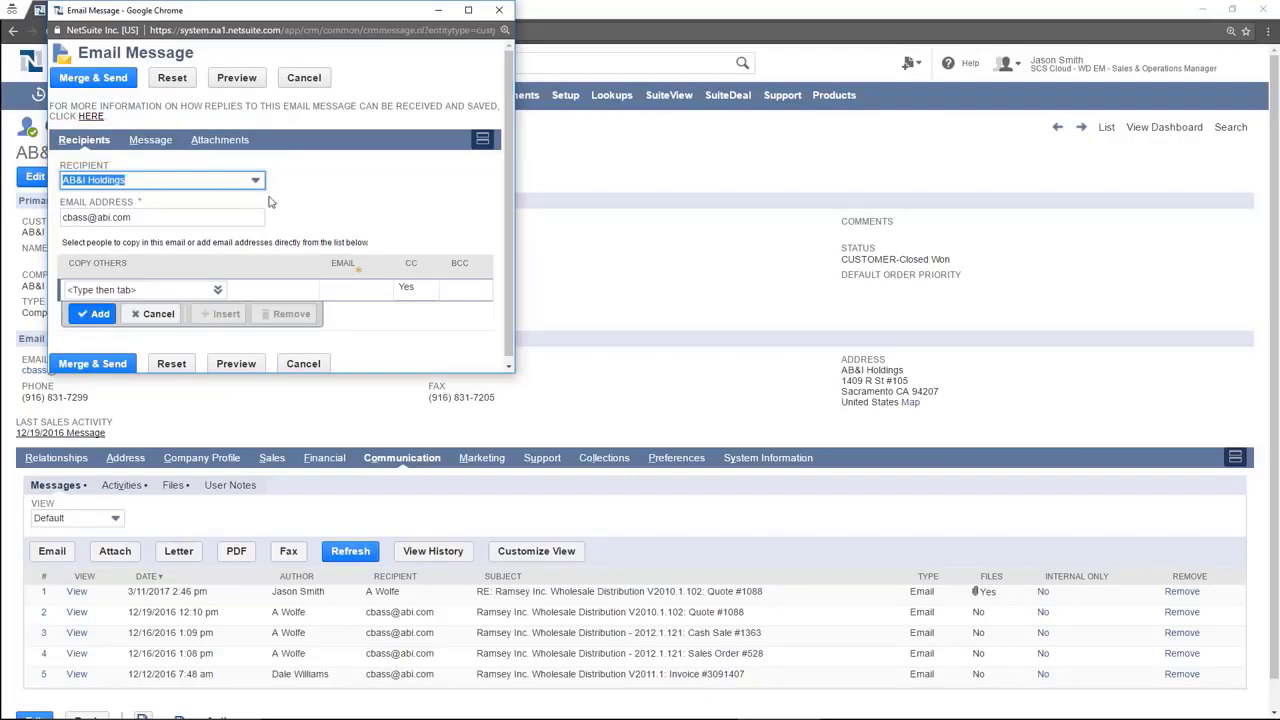
{"action": "left_click", "coordinate": [155, 141]}
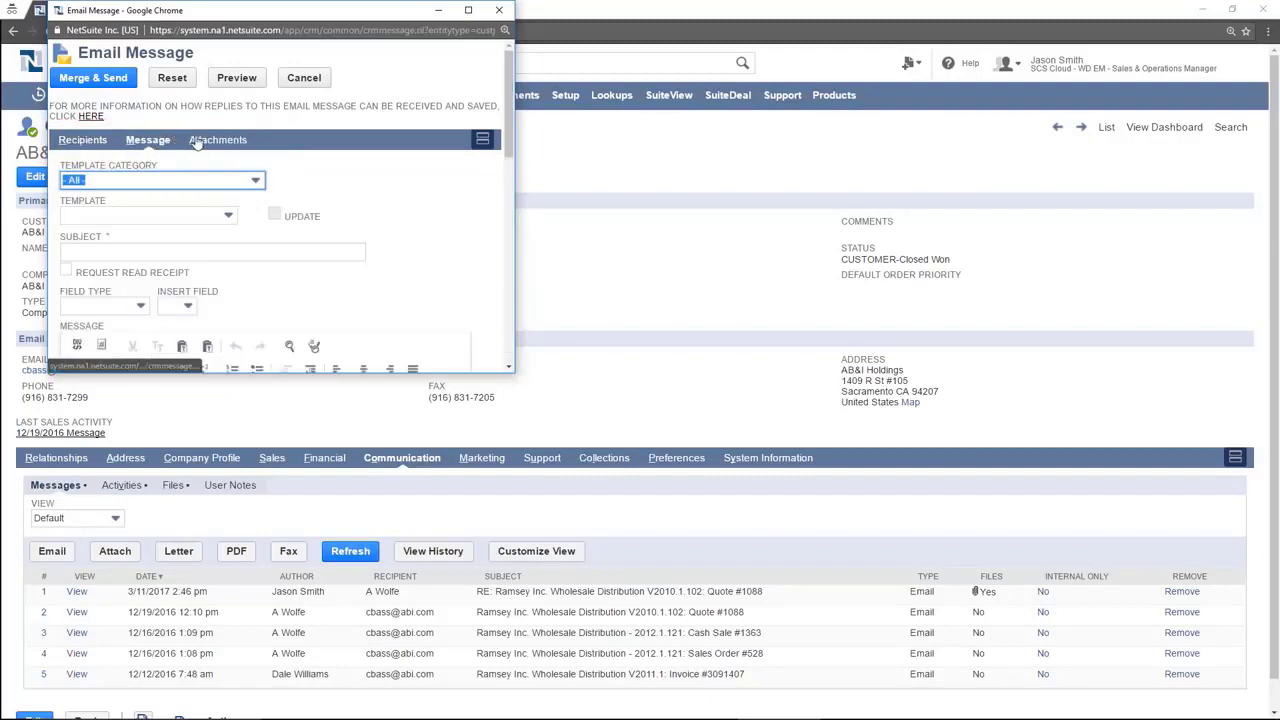
{"action": "left_click", "coordinate": [197, 143]}
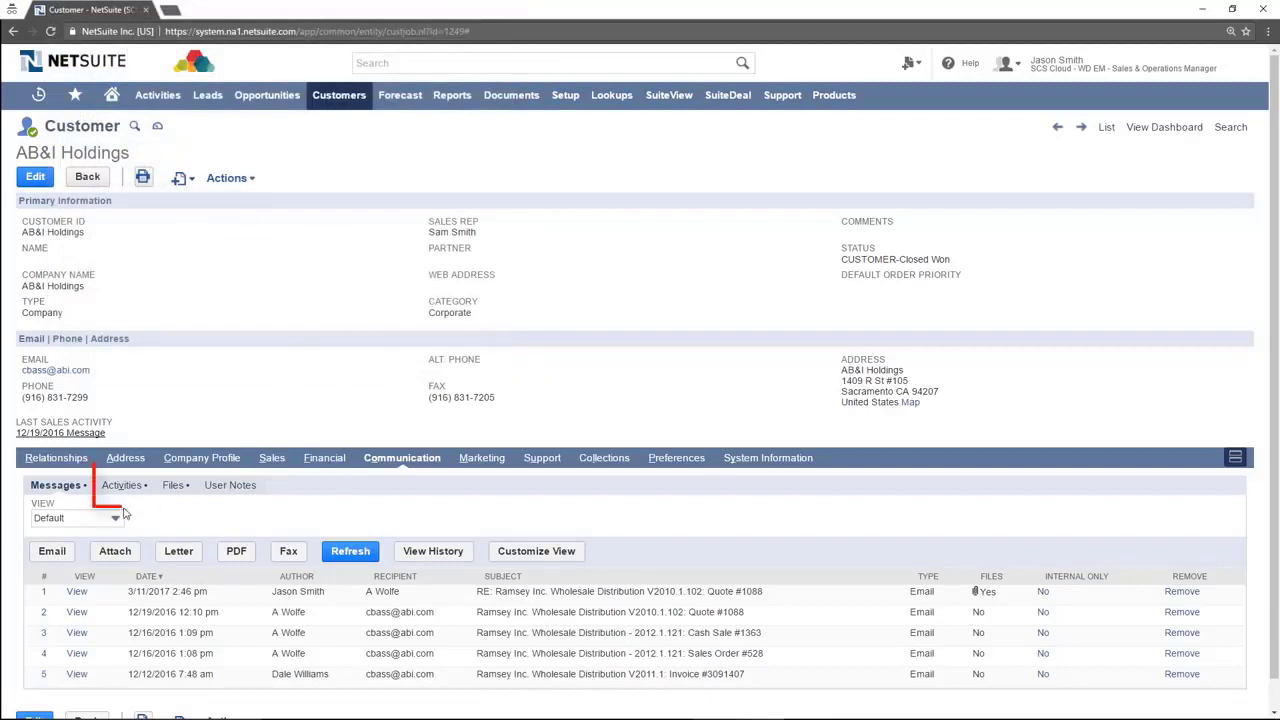
- Start a new phone call for AB&I Holdings from the Activities subtab
{"action": "left_click", "coordinate": [128, 490]}
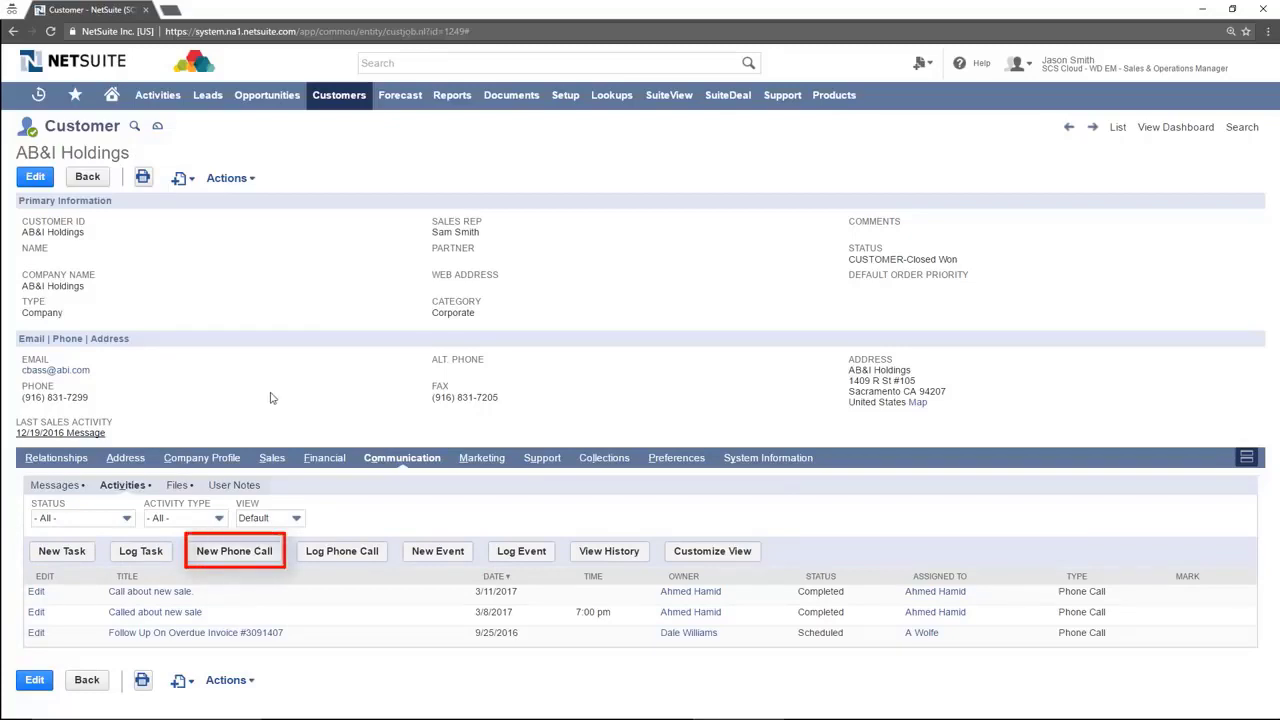
{"action": "left_click", "coordinate": [248, 555]}
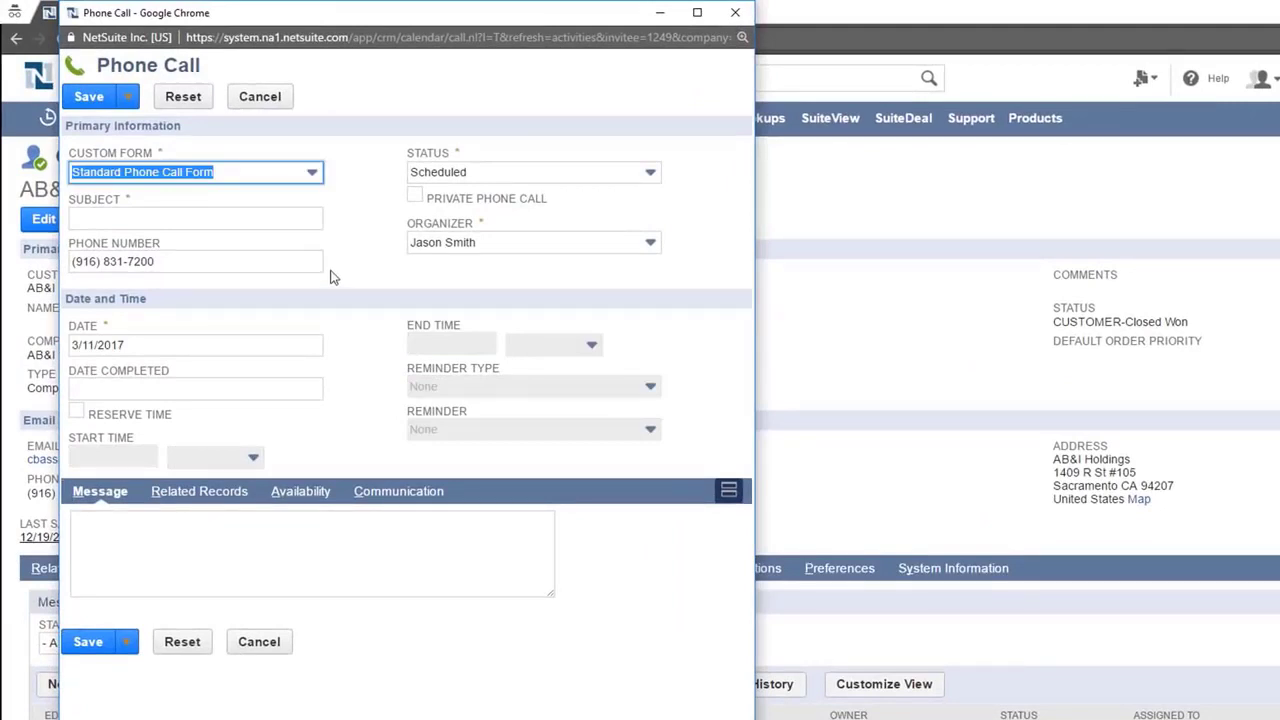
- Save the call 'Call about new sale.' with message 'Going to talk about the new sale'
{"action": "left_click", "coordinate": [281, 217]}
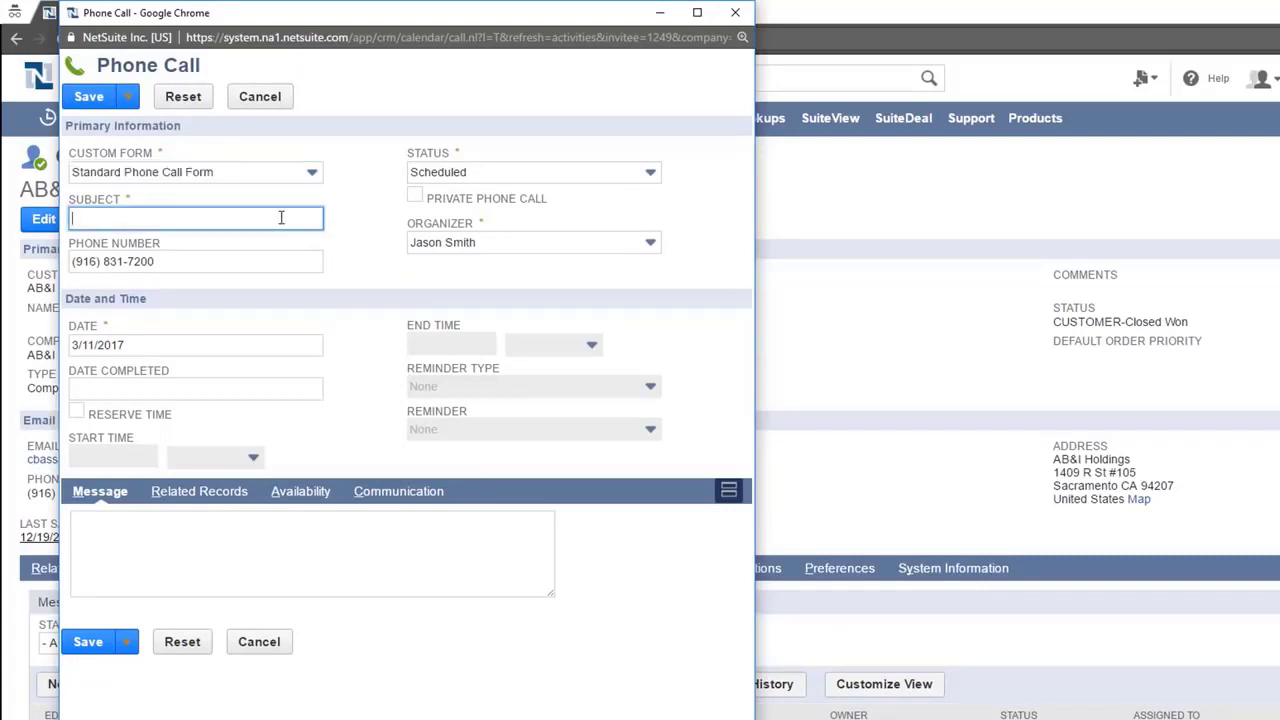
{"action": "type", "text": "Cal"}
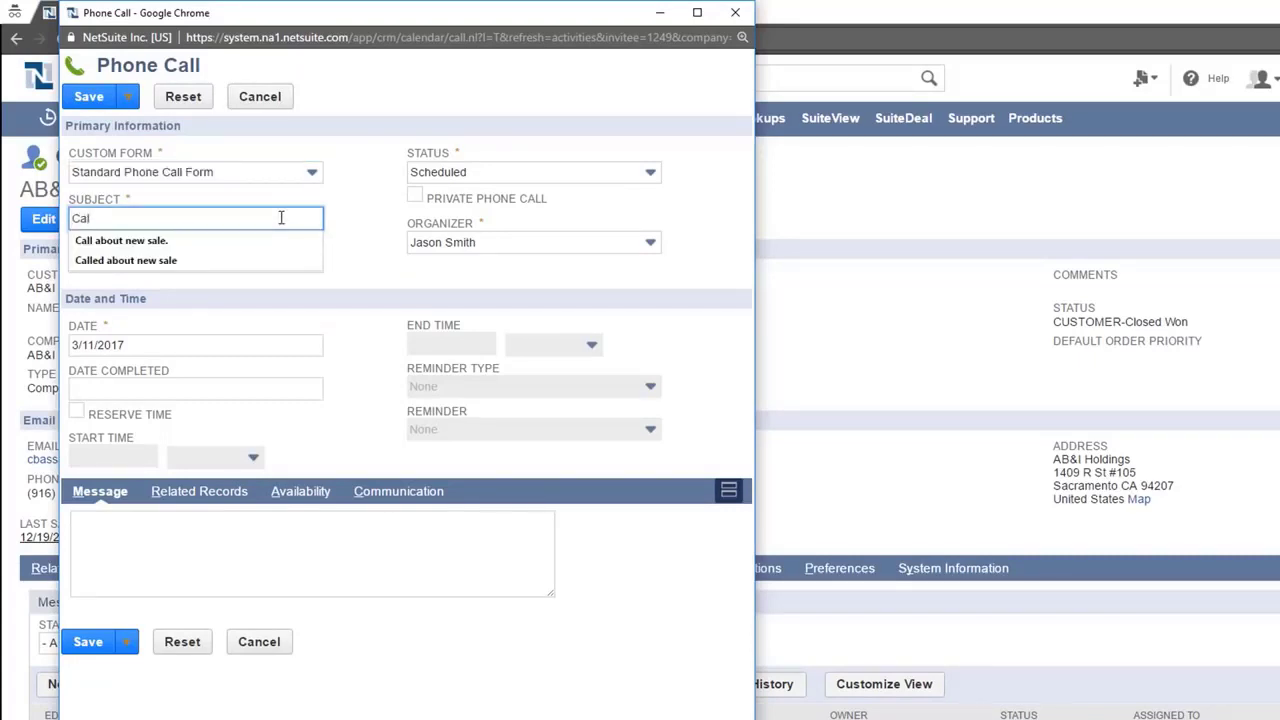
{"action": "left_click", "coordinate": [121, 240]}
{"action": "left_click", "coordinate": [247, 546]}
{"action": "type", "text": "Going to talk "}
{"action": "type", "text": "about "}
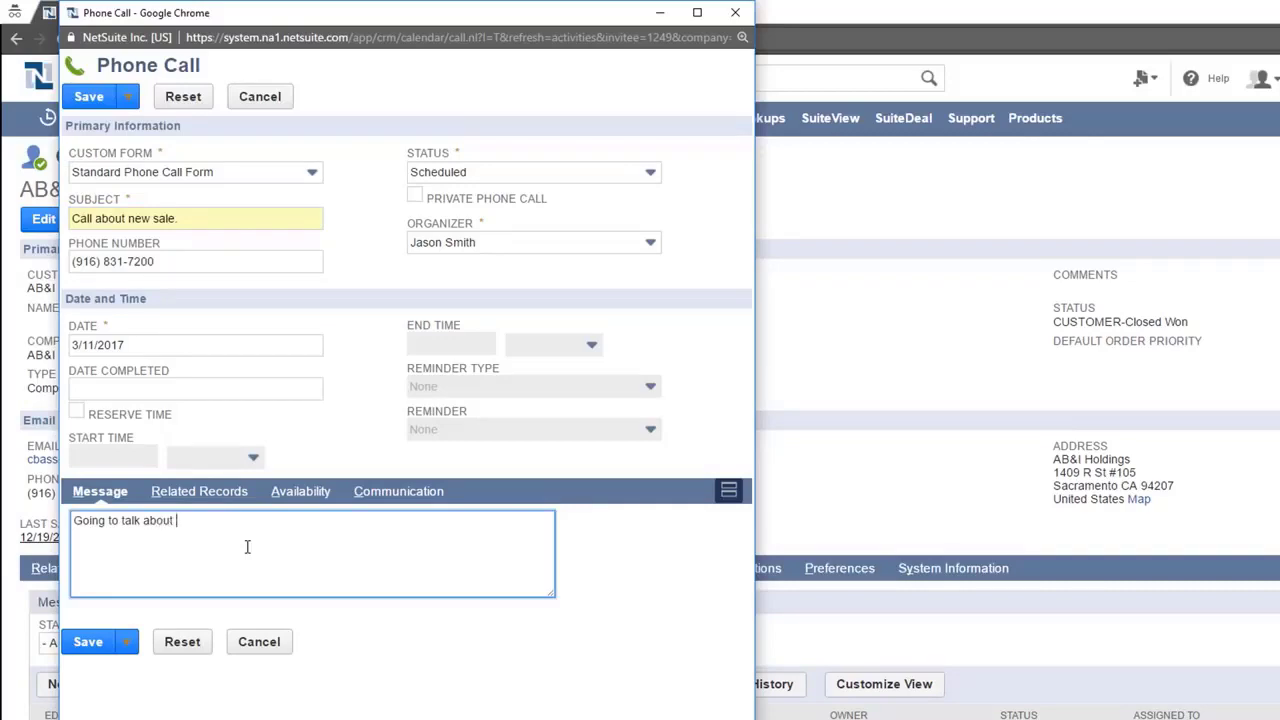
{"action": "type", "text": "the new sale"}
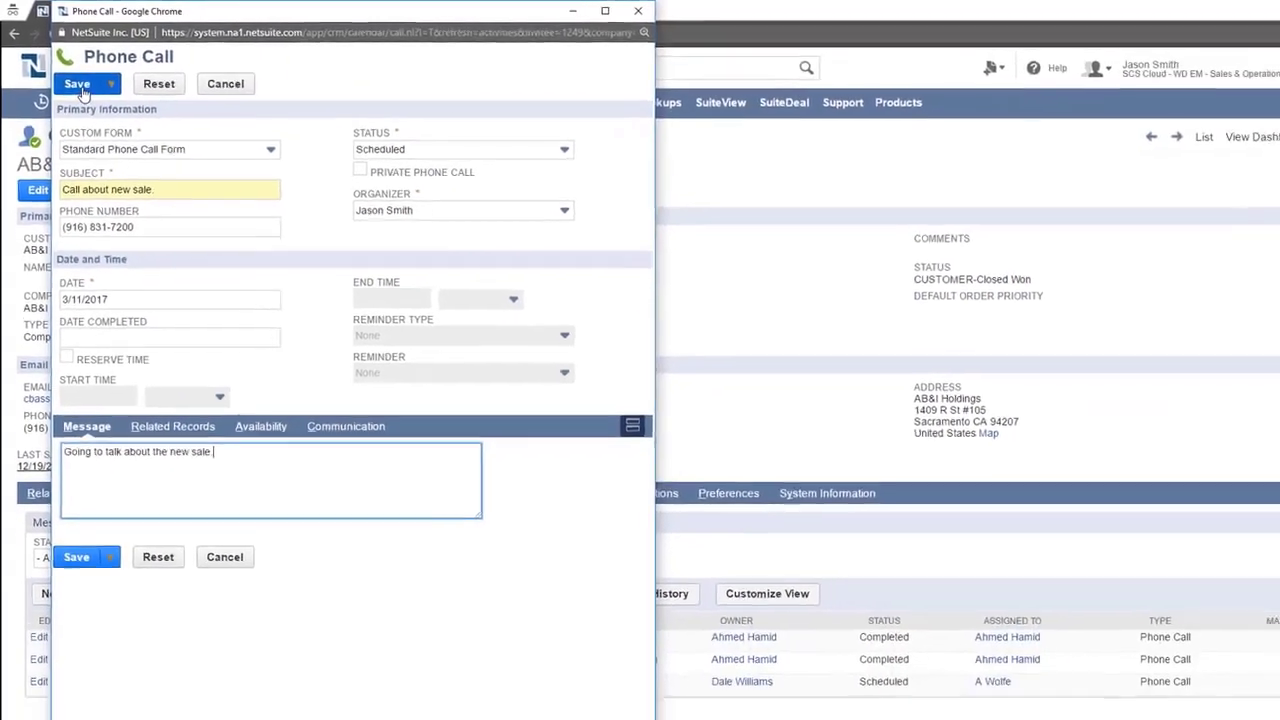
{"action": "left_click", "coordinate": [83, 92]}
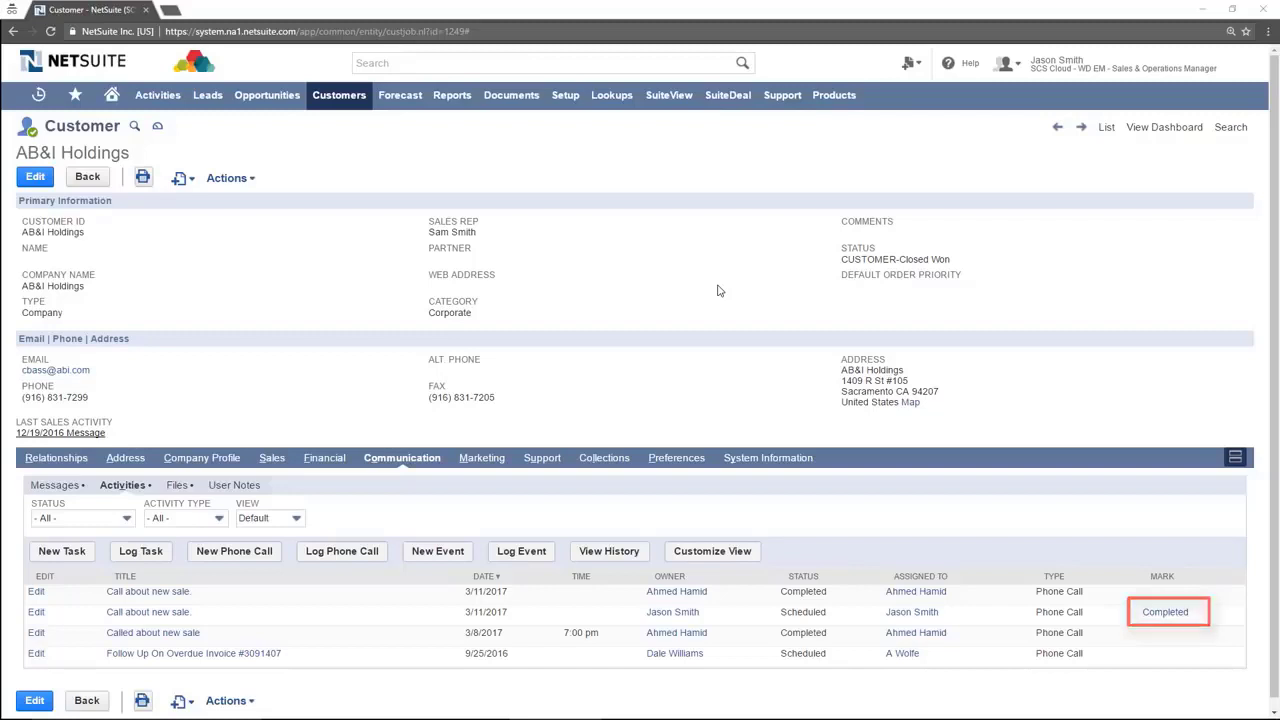
- Mark the scheduled 'Call about new sale.' call as Completed
{"action": "left_click", "coordinate": [1168, 611]}
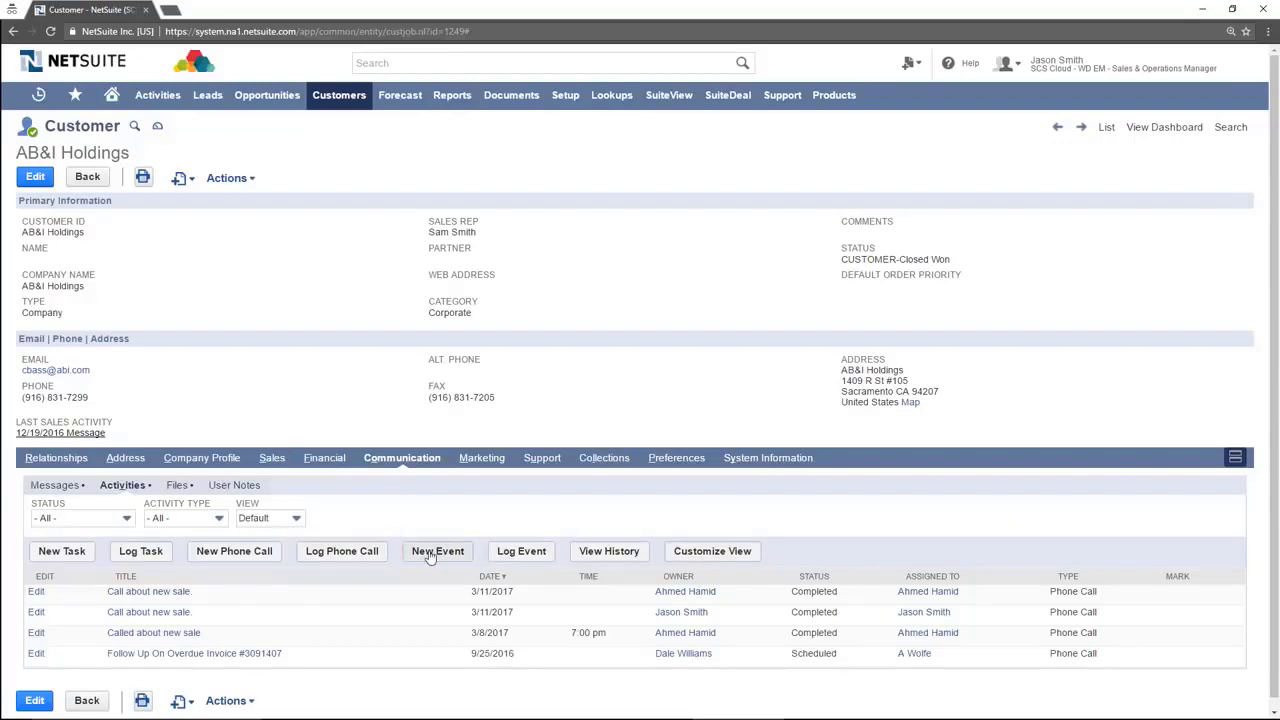
- Log a completed phone call with subject 'Information about final sale.'
{"action": "left_click", "coordinate": [341, 551]}
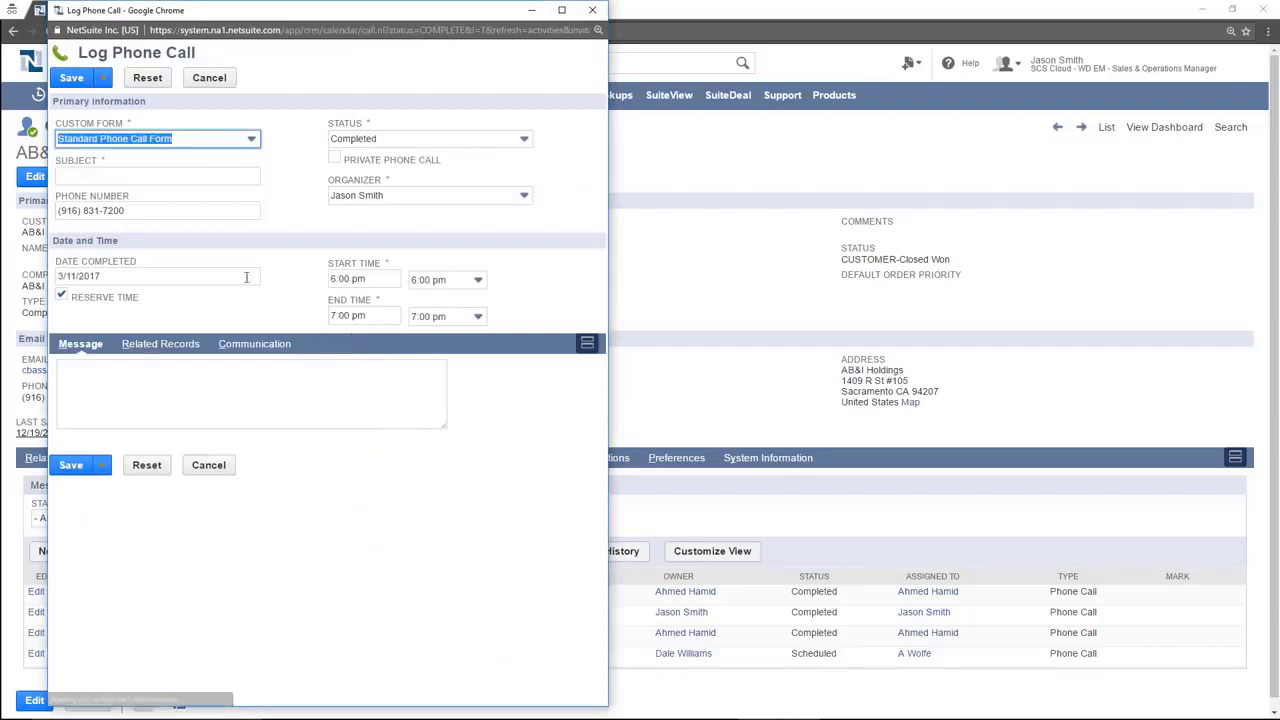
{"action": "left_click", "coordinate": [142, 176]}
{"action": "type", "text": "Info"}
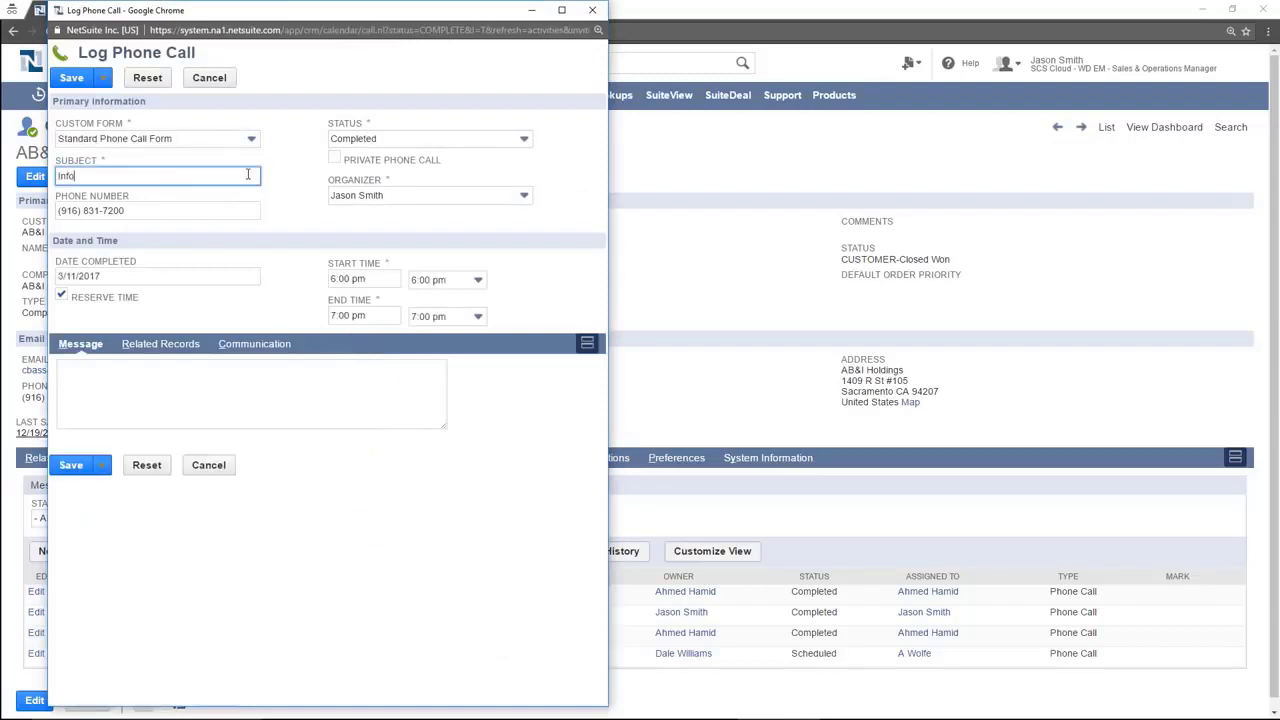
{"action": "type", "text": "rmation about final sale."}
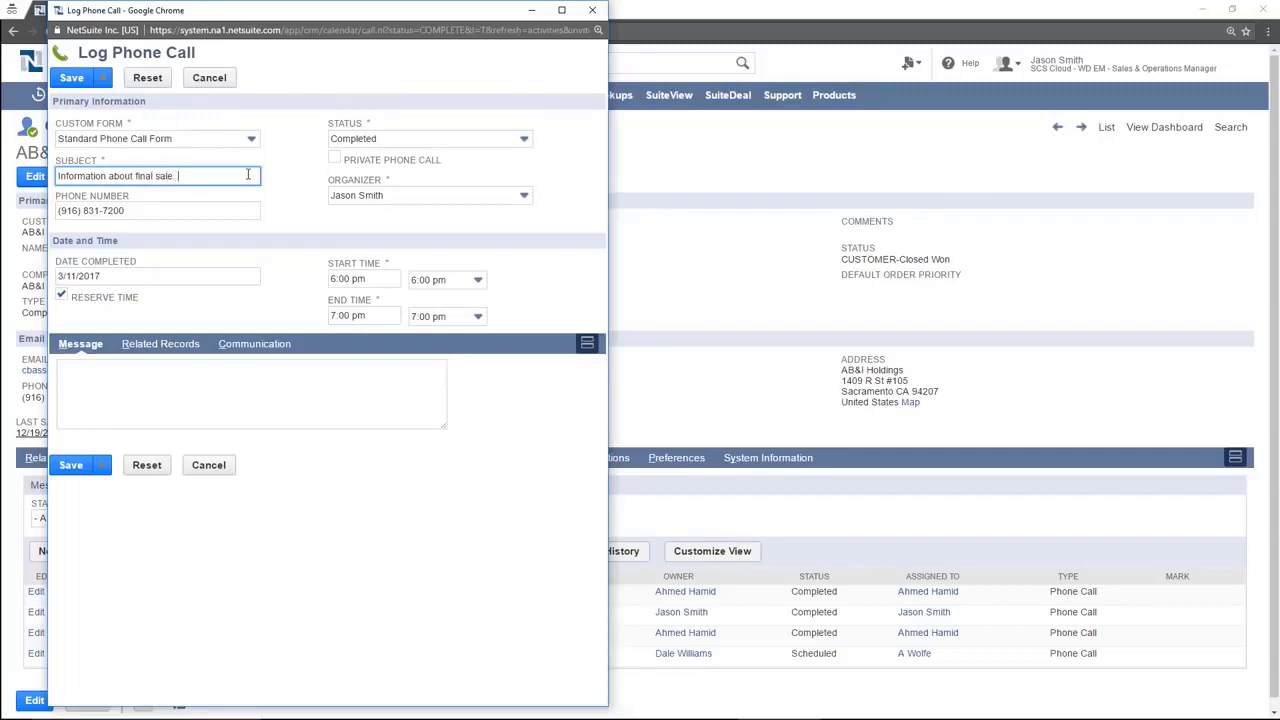
{"action": "left_click", "coordinate": [71, 77]}
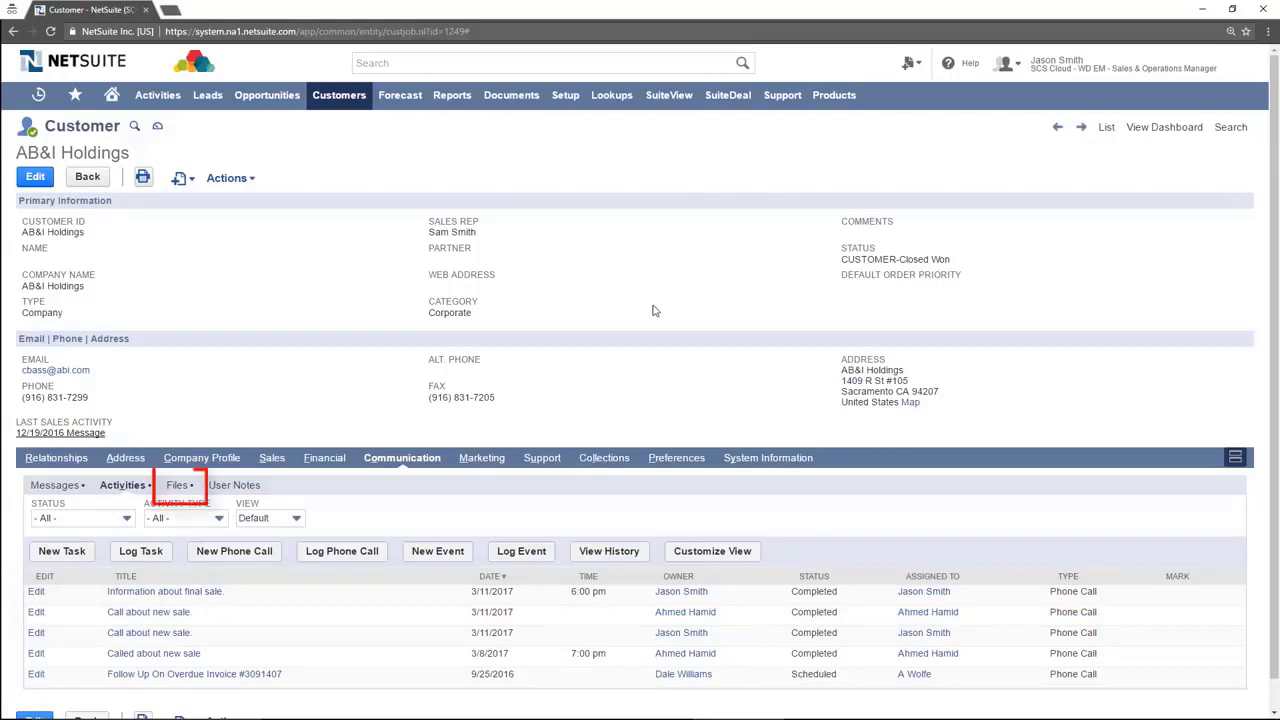
- Start a new file upload from AB&I Holdings' Files list, into the Assembly Instructions folder
{"action": "left_click", "coordinate": [180, 488]}
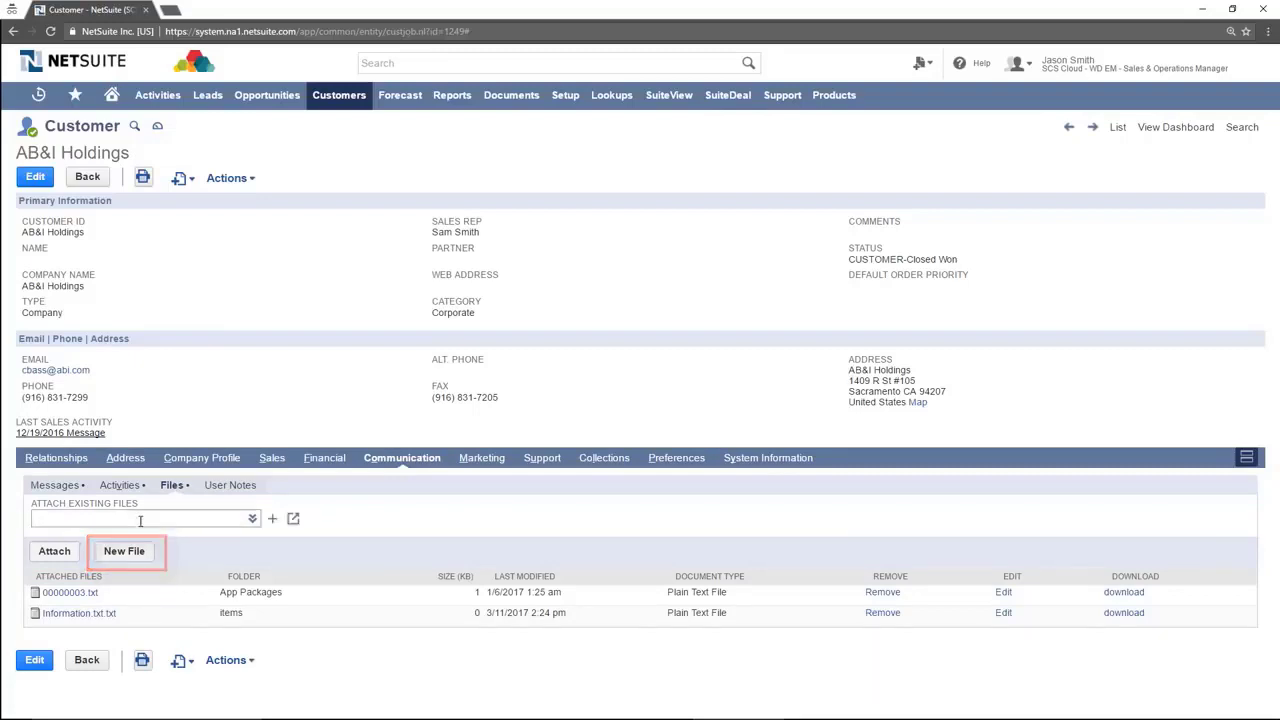
{"action": "left_click", "coordinate": [124, 551]}
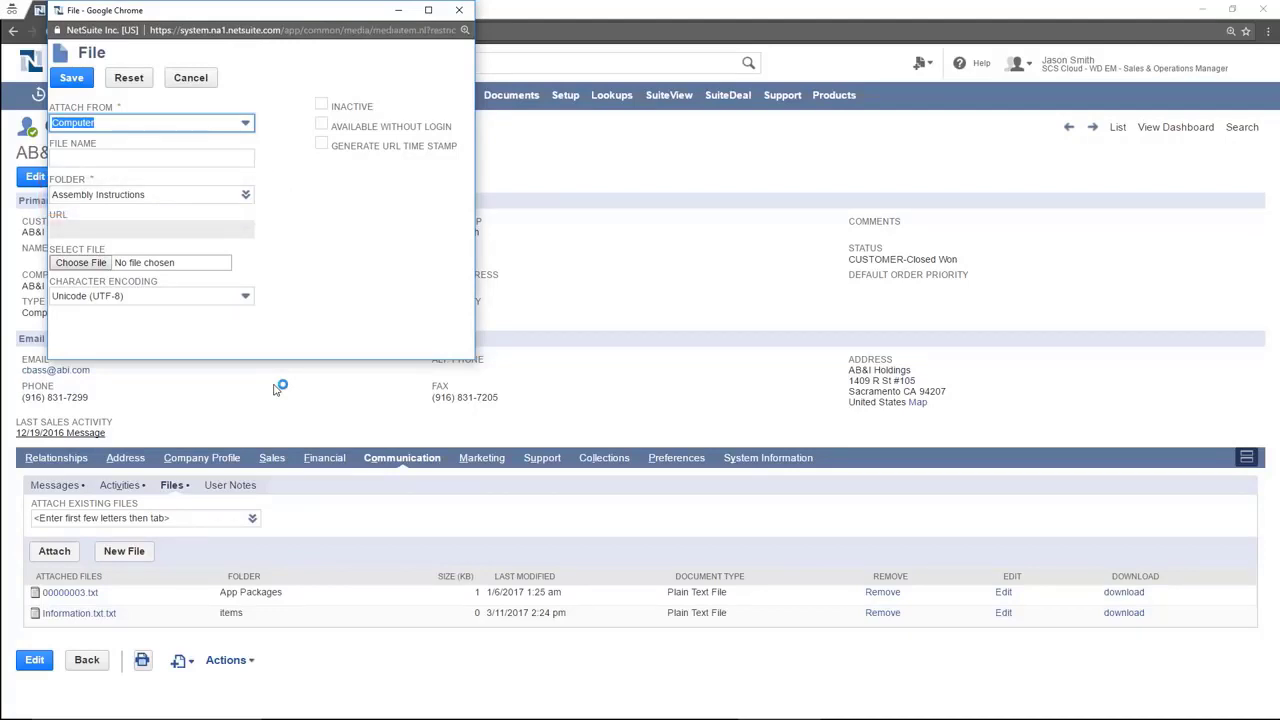
- Upload Information.txt from the computer as a new attachment and save it
{"action": "left_click", "coordinate": [78, 264]}
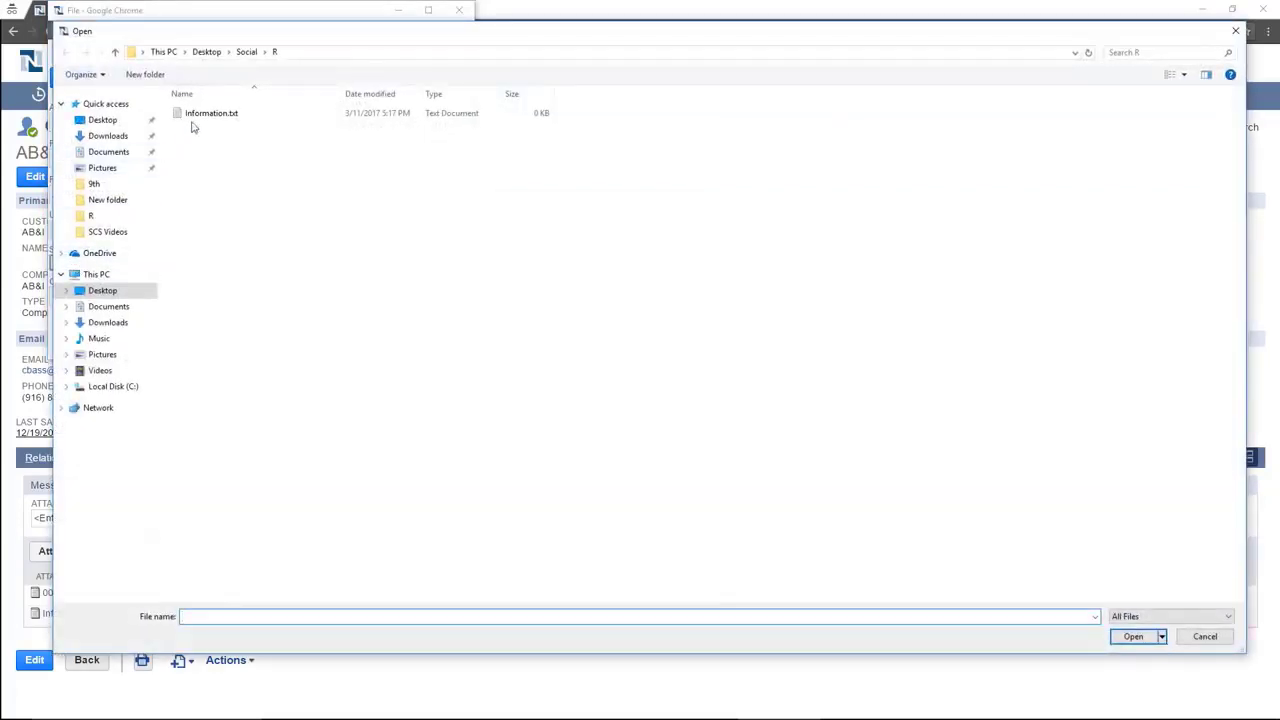
{"action": "left_click", "coordinate": [202, 116]}
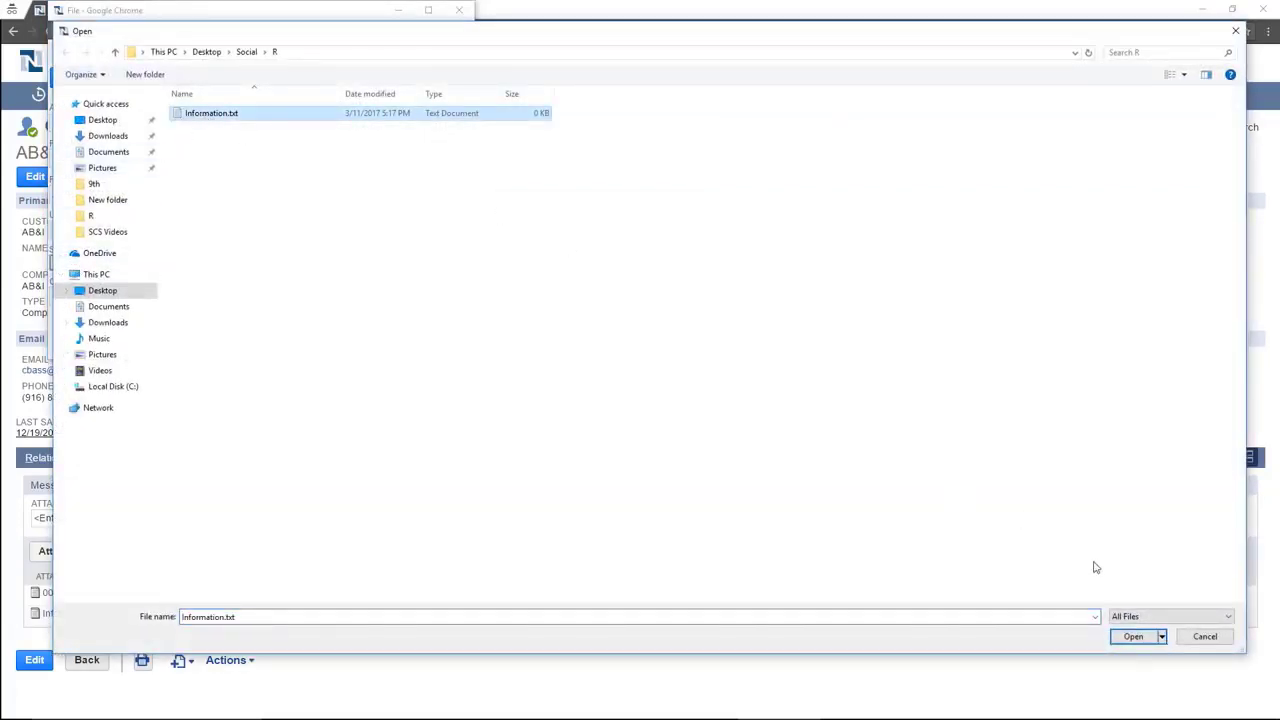
{"action": "left_click", "coordinate": [1133, 636]}
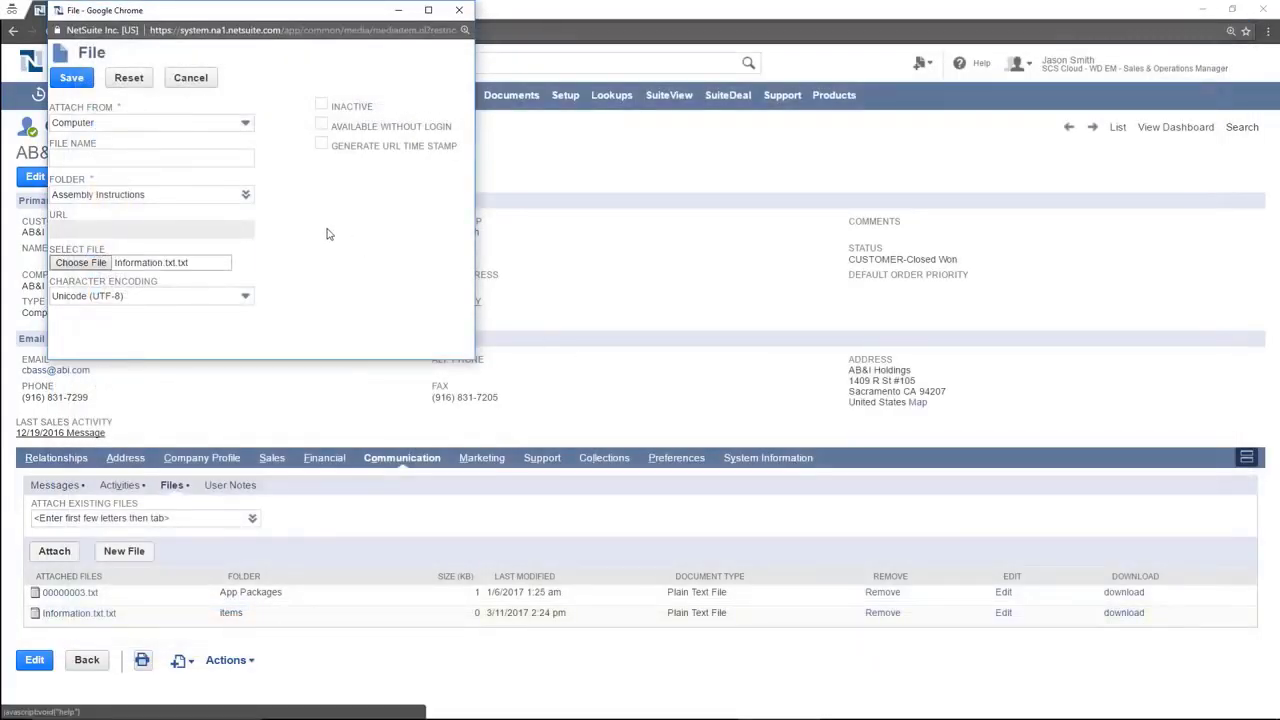
{"action": "left_click", "coordinate": [71, 78]}
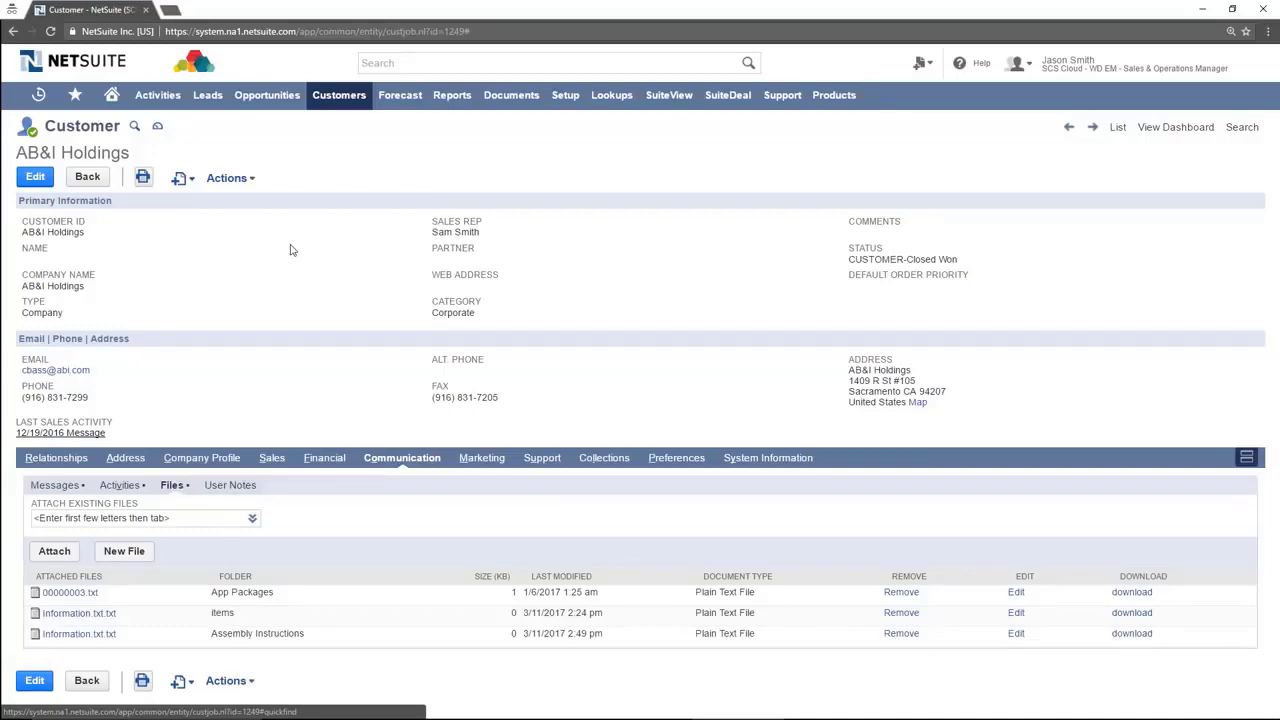
- Save a 'Followup details' note with memo 'Need to cover the information about the last sale'
{"action": "left_click", "coordinate": [230, 485]}
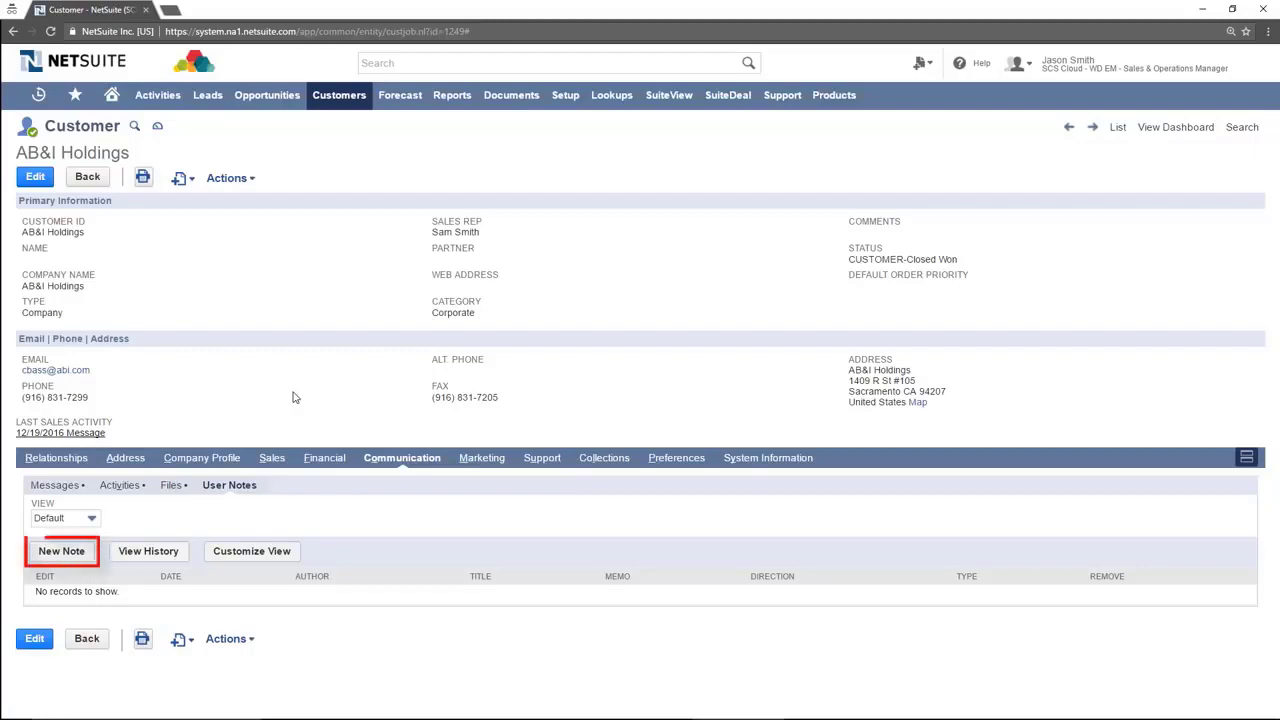
{"action": "left_click", "coordinate": [68, 552]}
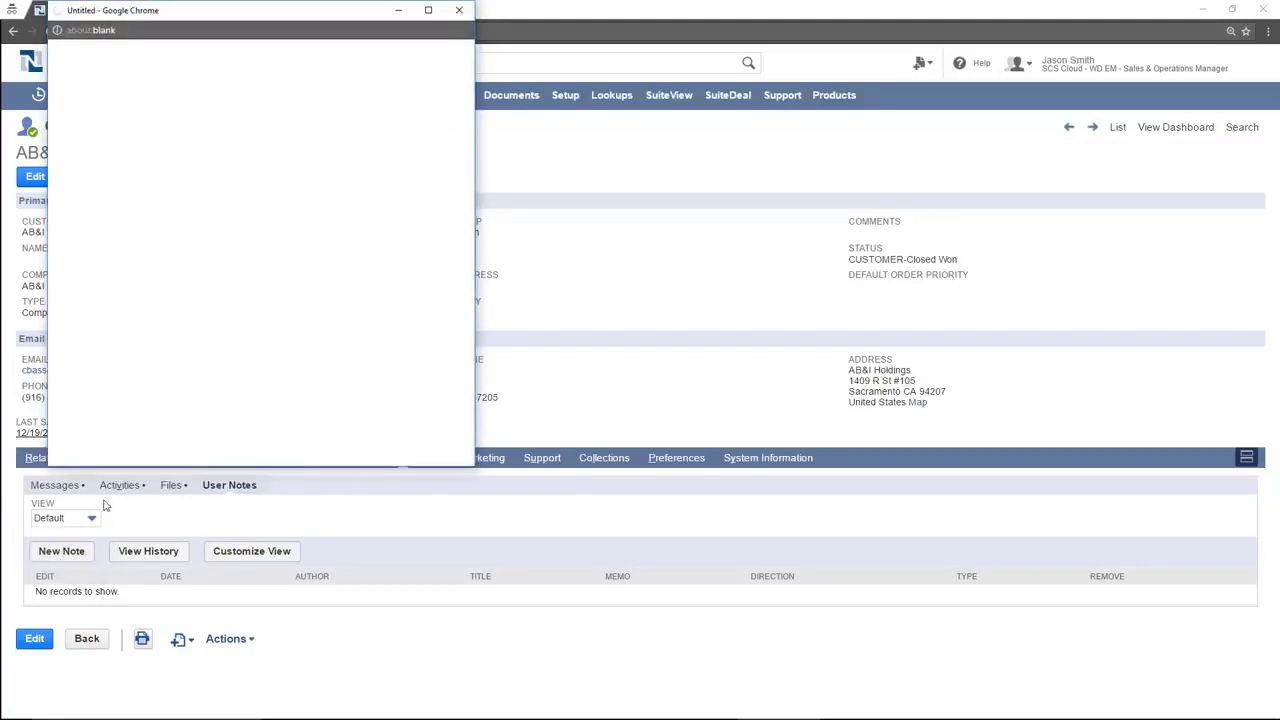
{"action": "type", "text": "Followup details"}
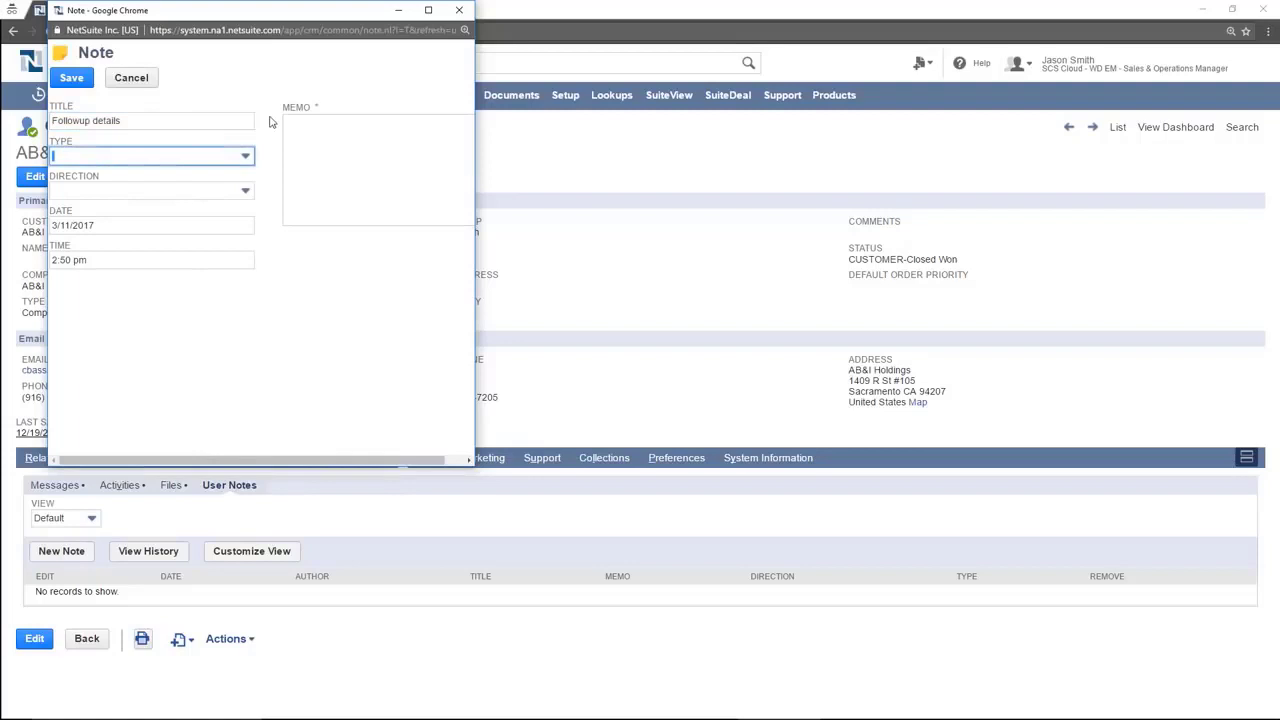
{"action": "left_click", "coordinate": [312, 136]}
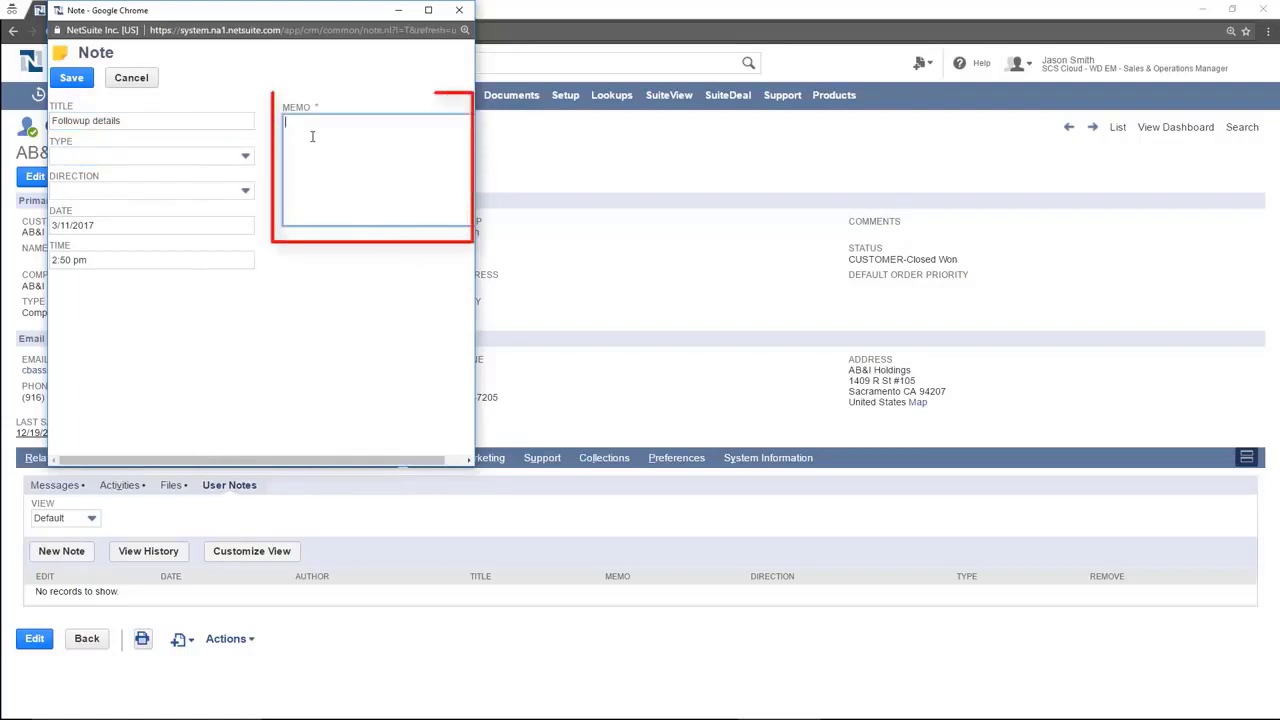
{"action": "type", "text": "Nee"}
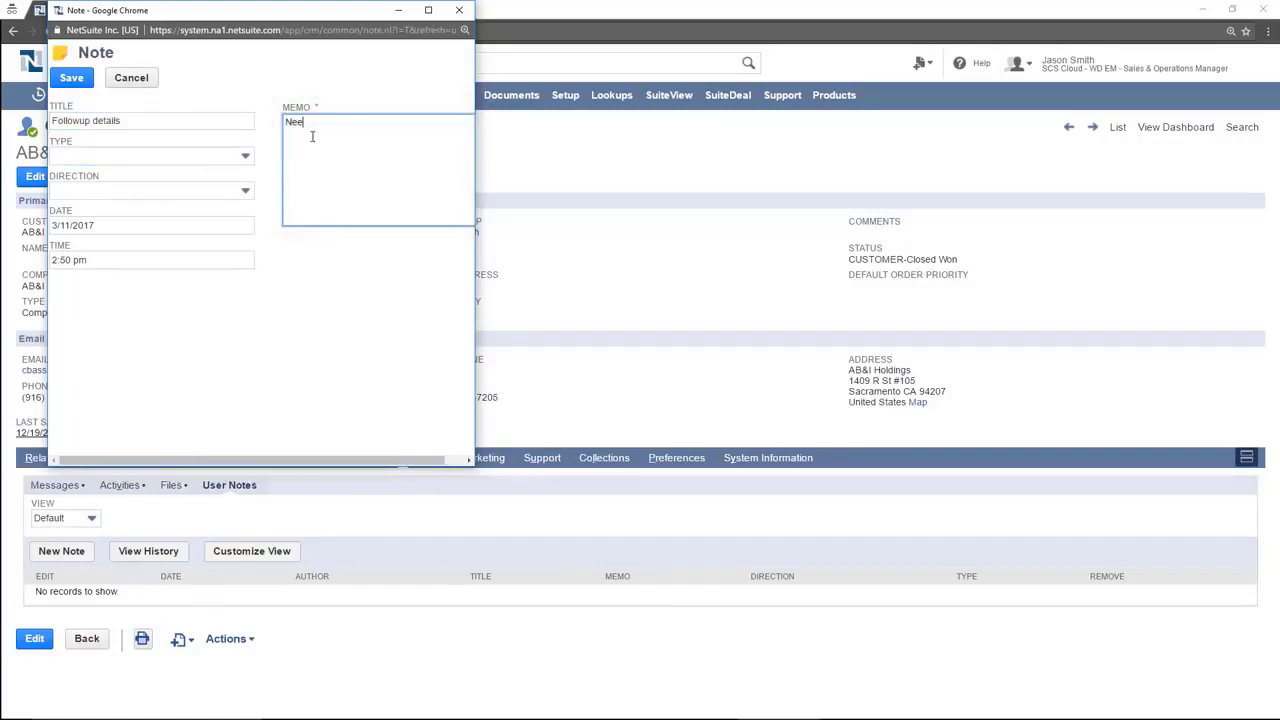
{"action": "type", "text": "d to cover the information about the last sale"}
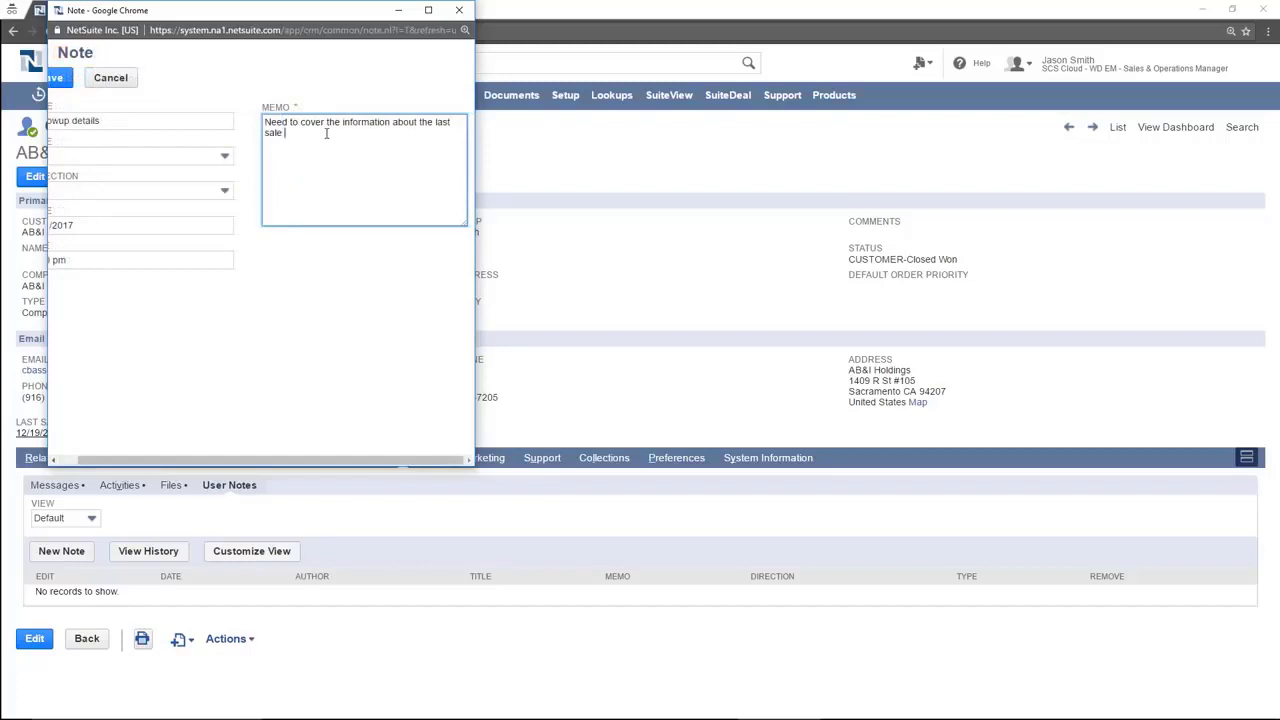
{"action": "left_click", "coordinate": [55, 78]}
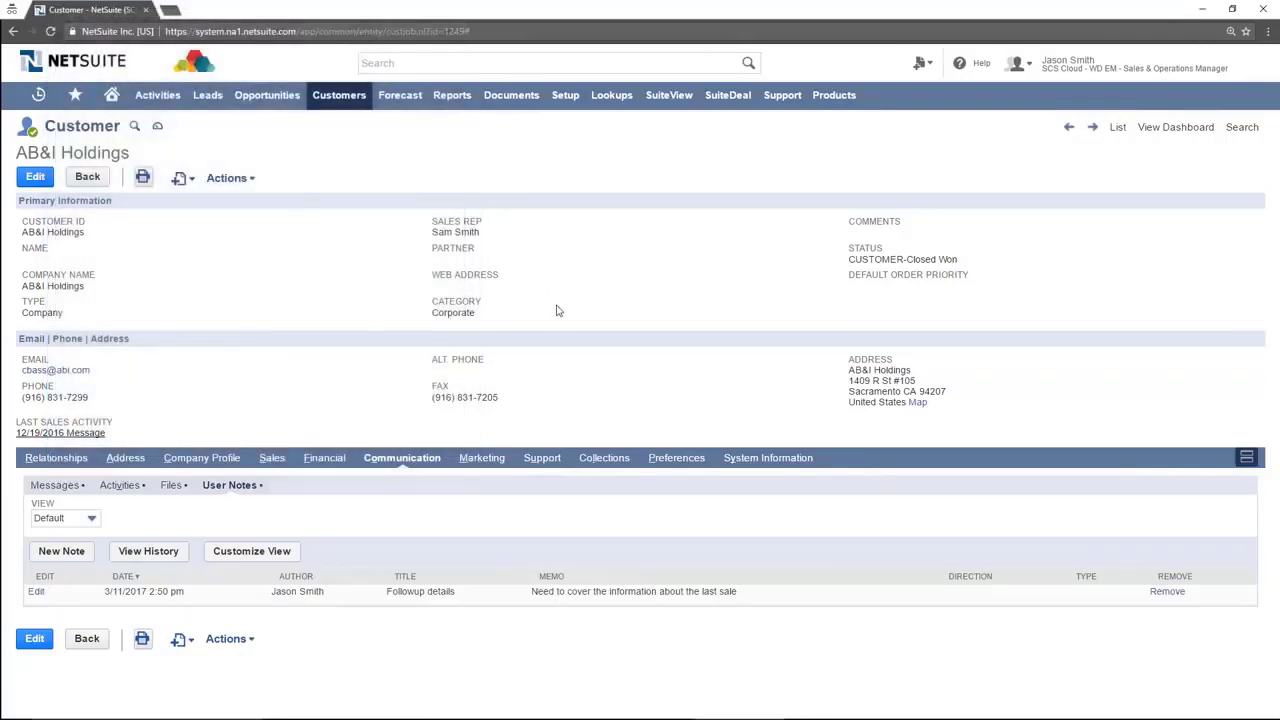